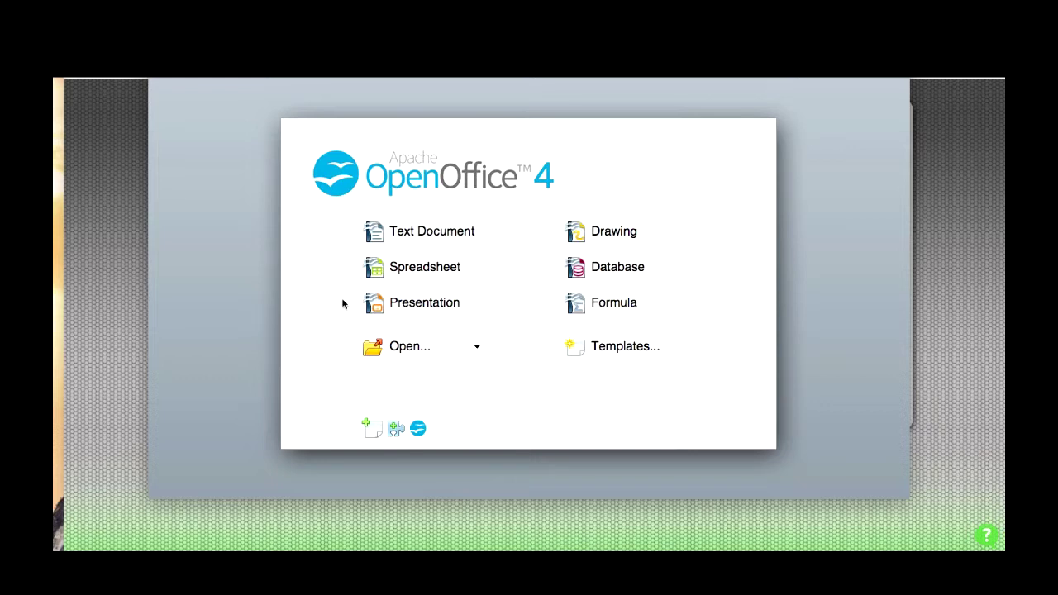
Step: Open the file shipstation_product_export.csv for import
{"action": "left_click", "coordinate": [406, 348]}
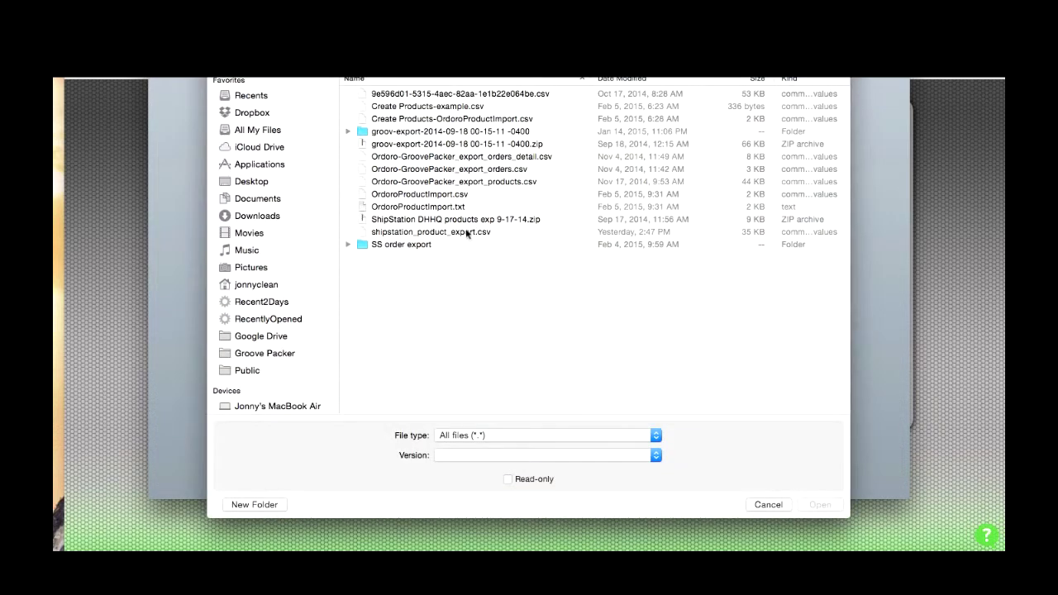
{"action": "left_click", "coordinate": [466, 234]}
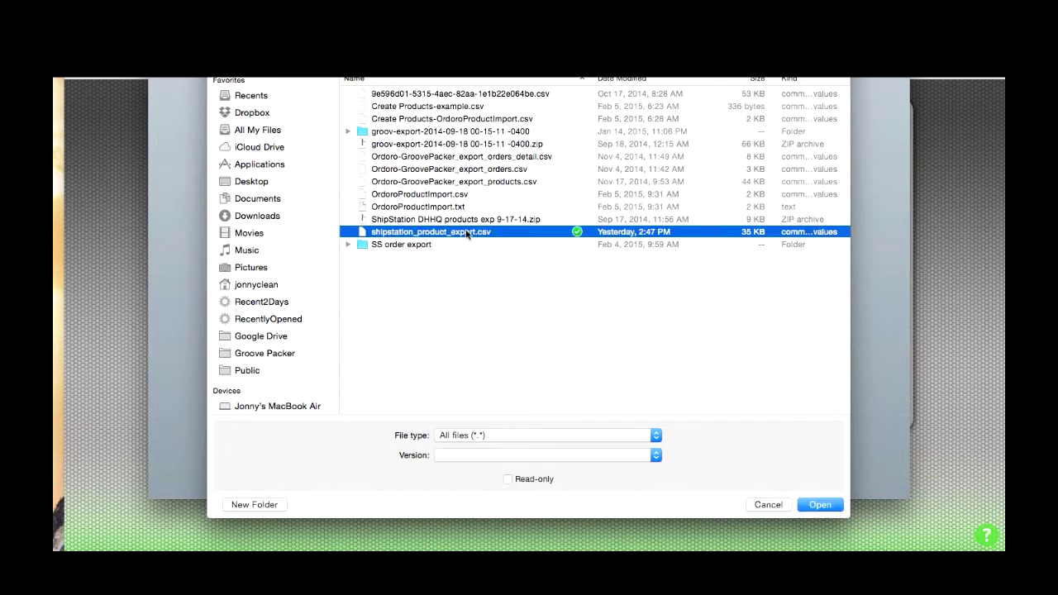
{"action": "left_click", "coordinate": [820, 506]}
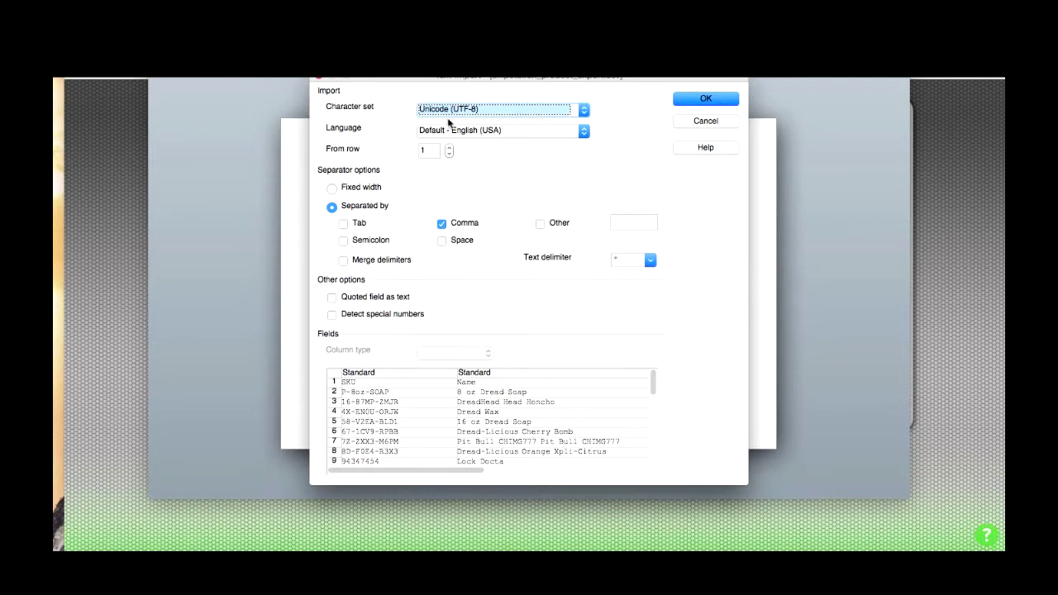
Step: Set the column type of all fields to Text and import the comma-separated file
{"action": "left_click", "coordinate": [333, 376]}
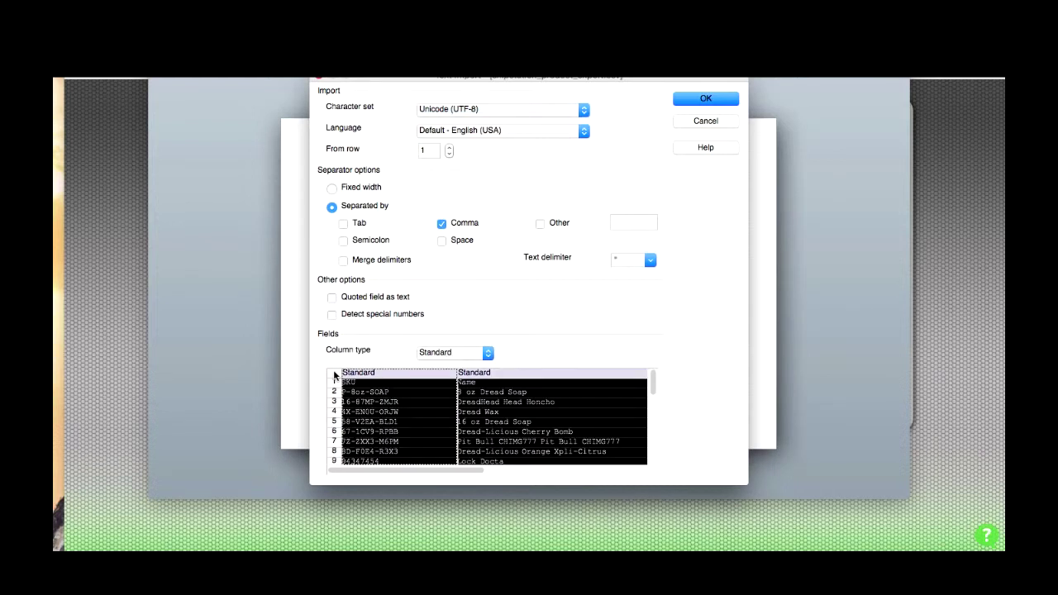
{"action": "left_click", "coordinate": [488, 353]}
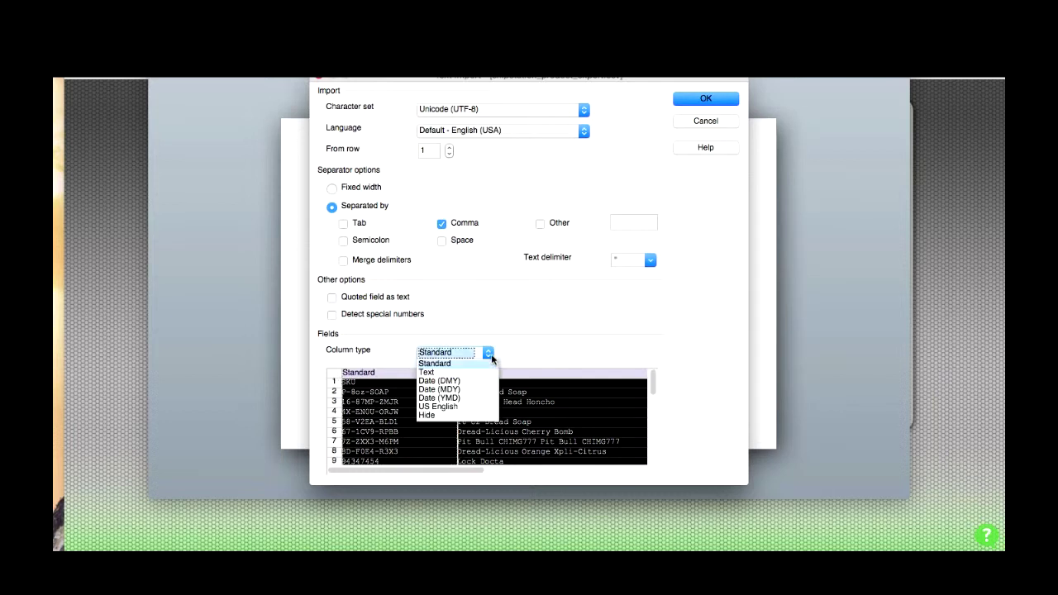
{"action": "left_click", "coordinate": [454, 373]}
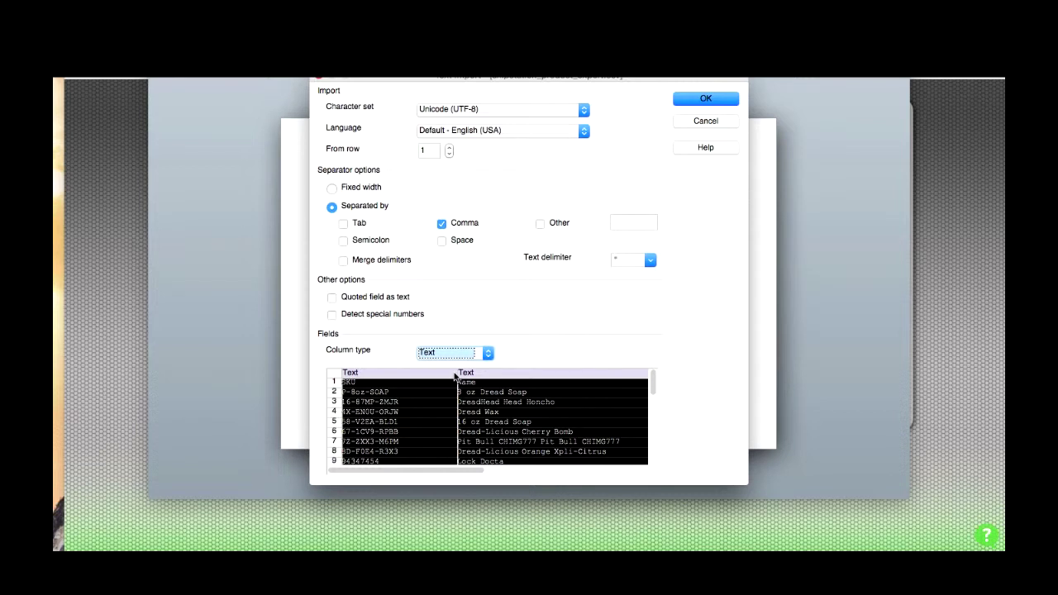
{"action": "left_click", "coordinate": [705, 98]}
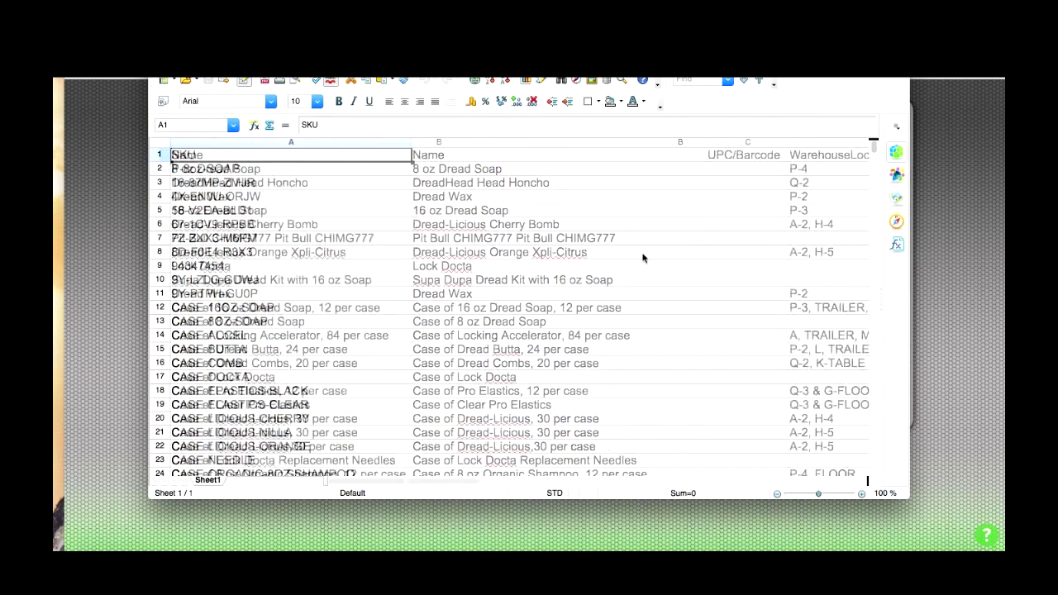
Step: Widen the spreadsheet window and fit the width of the Name column to its contents
{"action": "scroll", "coordinate": [643, 258], "scroll_direction": "right", "scroll_amount": 5}
{"action": "scroll", "coordinate": [643, 257], "scroll_direction": "left", "scroll_amount": 5}
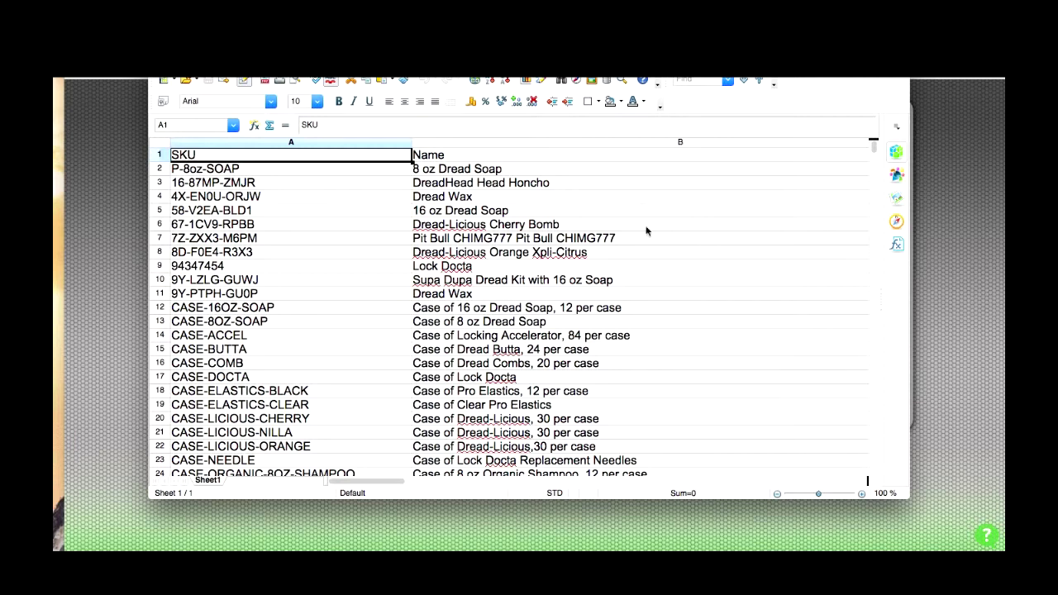
{"action": "scroll", "coordinate": [646, 231], "scroll_direction": "right", "scroll_amount": 3}
{"action": "scroll", "coordinate": [646, 232], "scroll_direction": "left", "scroll_amount": 3}
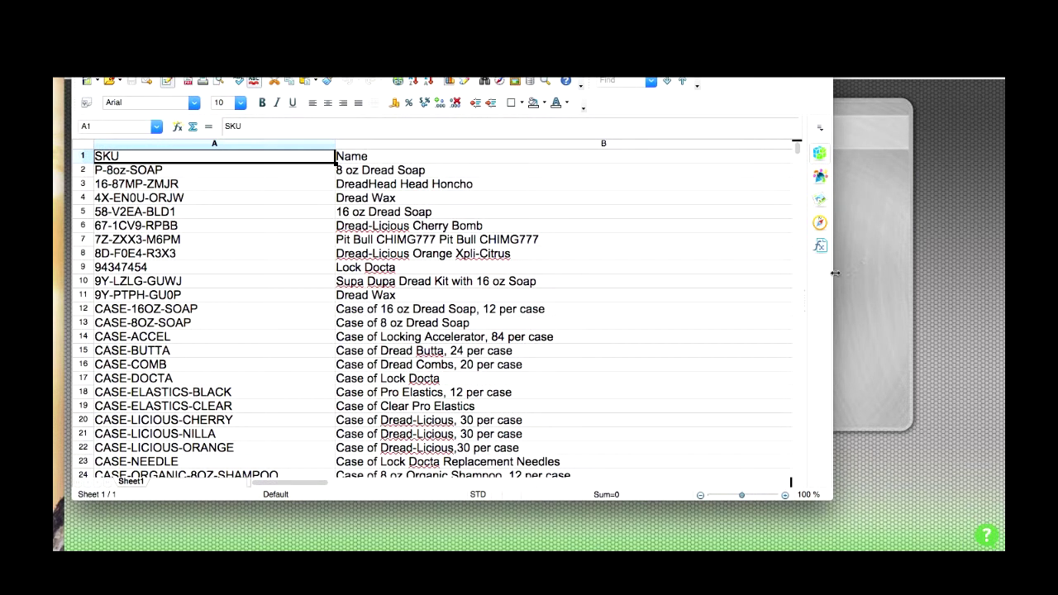
{"action": "left_click_drag", "start_coordinate": [834, 272], "coordinate": [967, 283]}
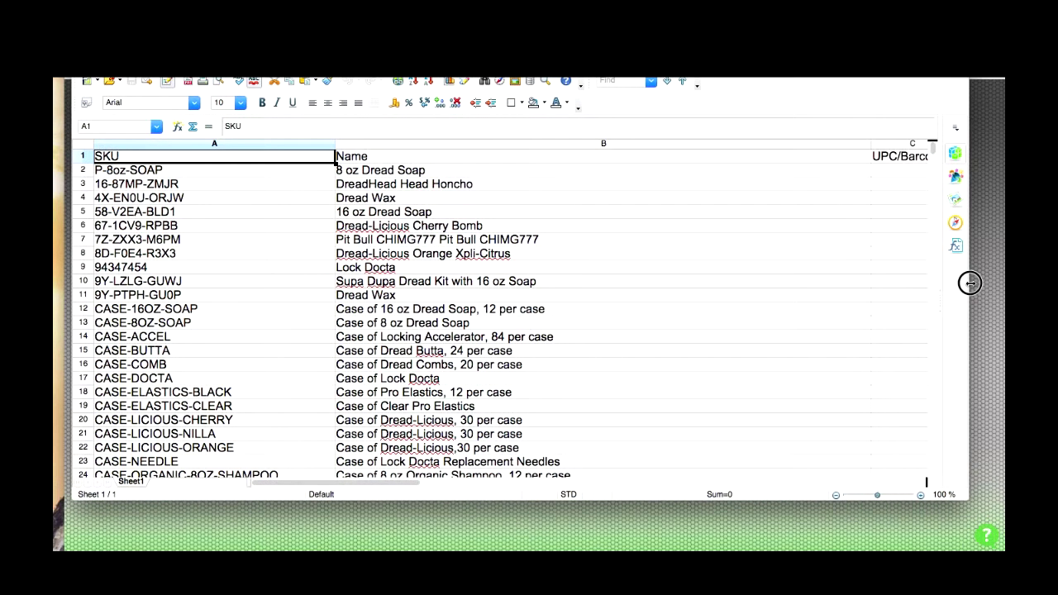
{"action": "double_click", "coordinate": [870, 140]}
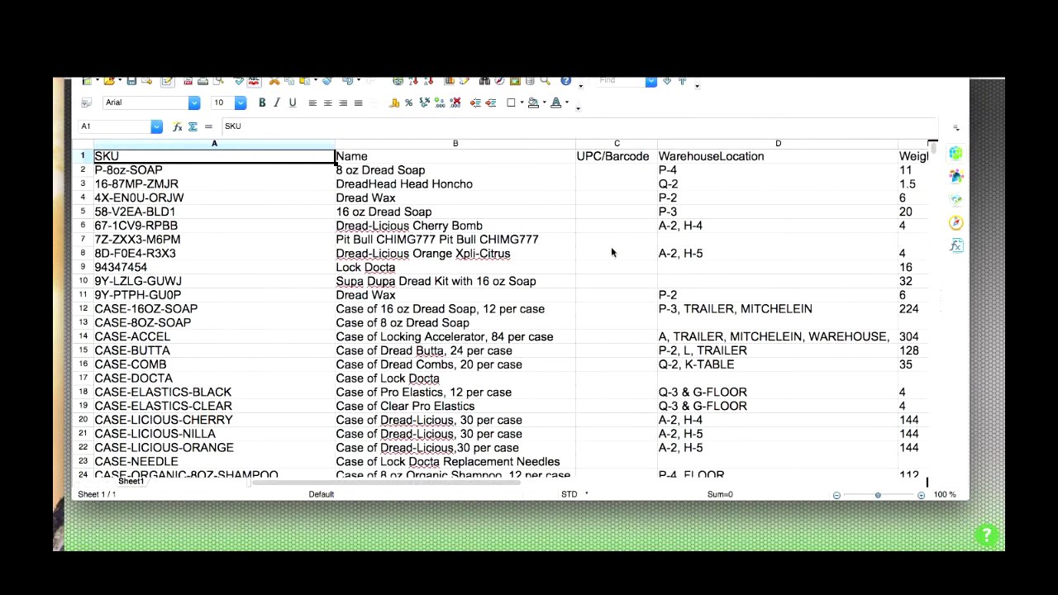
Step: Examine the UPC/Barcode column, its cells for the first two products, and the columns beyond it
{"action": "left_click", "coordinate": [593, 149]}
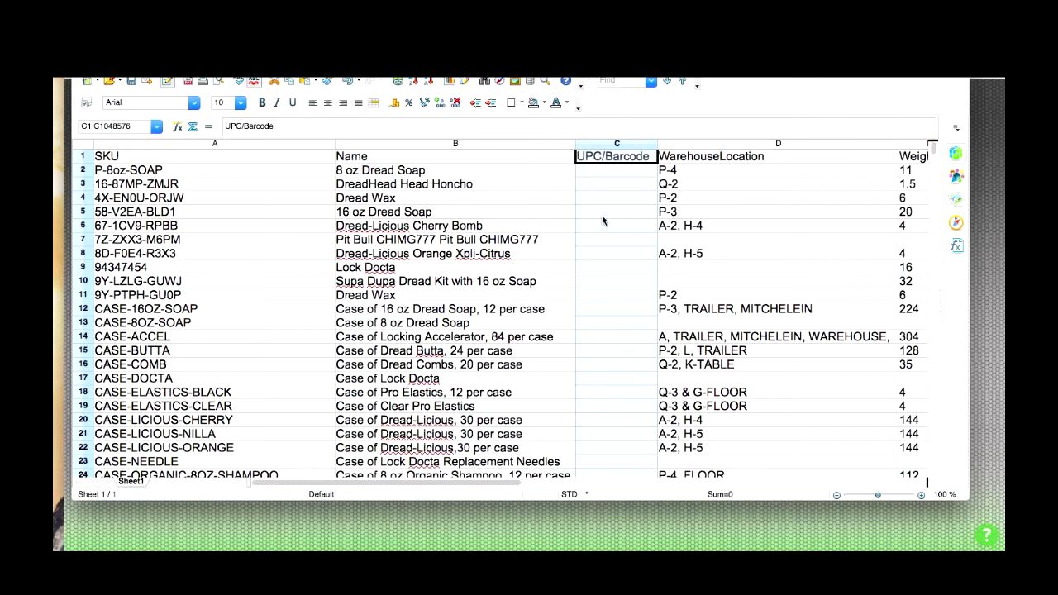
{"action": "left_click", "coordinate": [597, 171]}
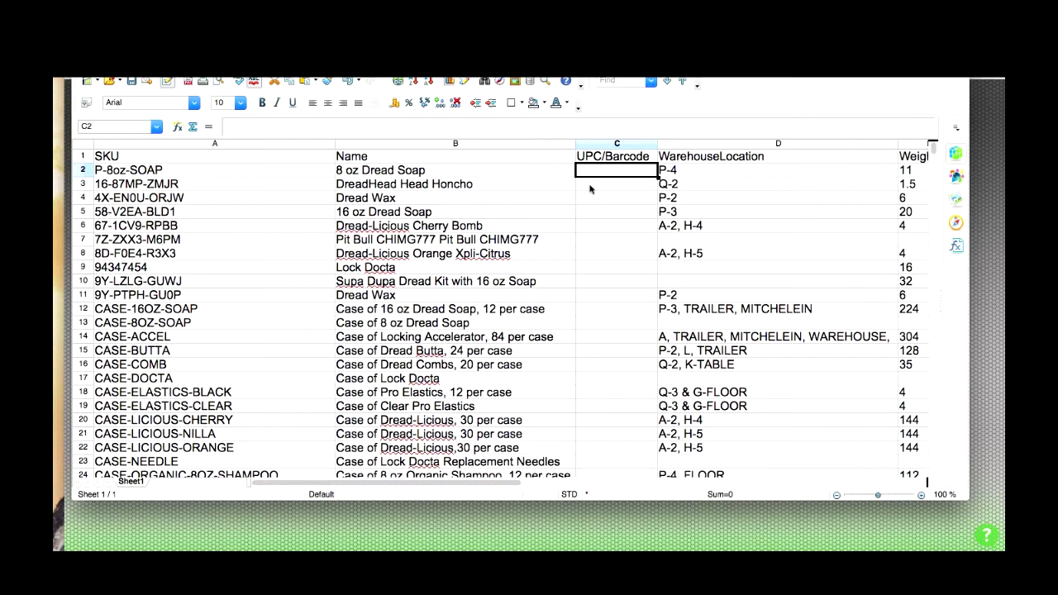
{"action": "left_click", "coordinate": [592, 183]}
{"action": "left_click", "coordinate": [590, 172]}
{"action": "left_click", "coordinate": [588, 186]}
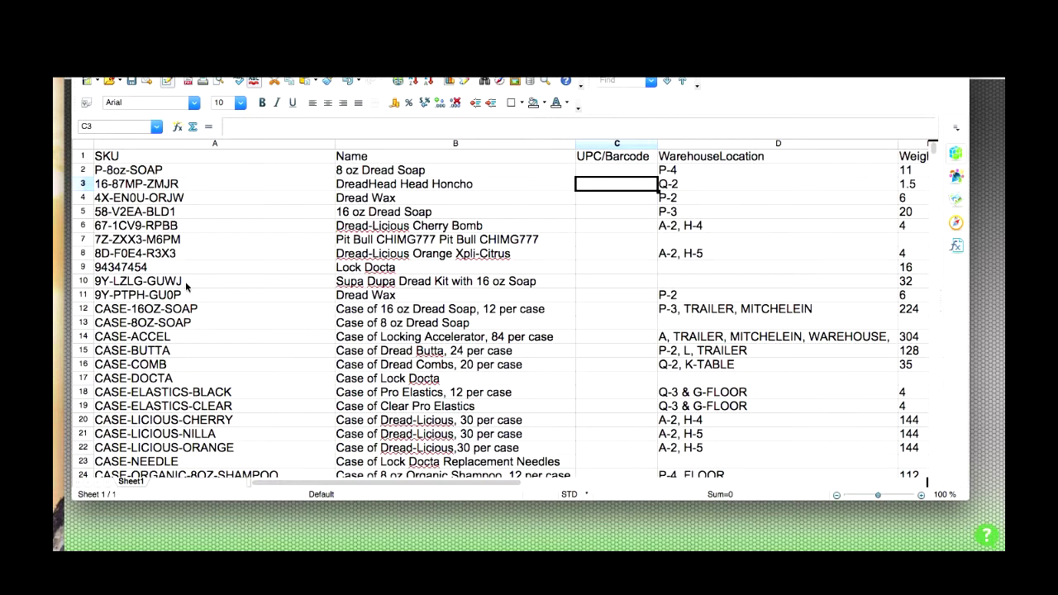
{"action": "scroll", "coordinate": [631, 215], "scroll_direction": "right", "scroll_amount": 5}
{"action": "scroll", "coordinate": [630, 216], "scroll_direction": "left", "scroll_amount": 5}
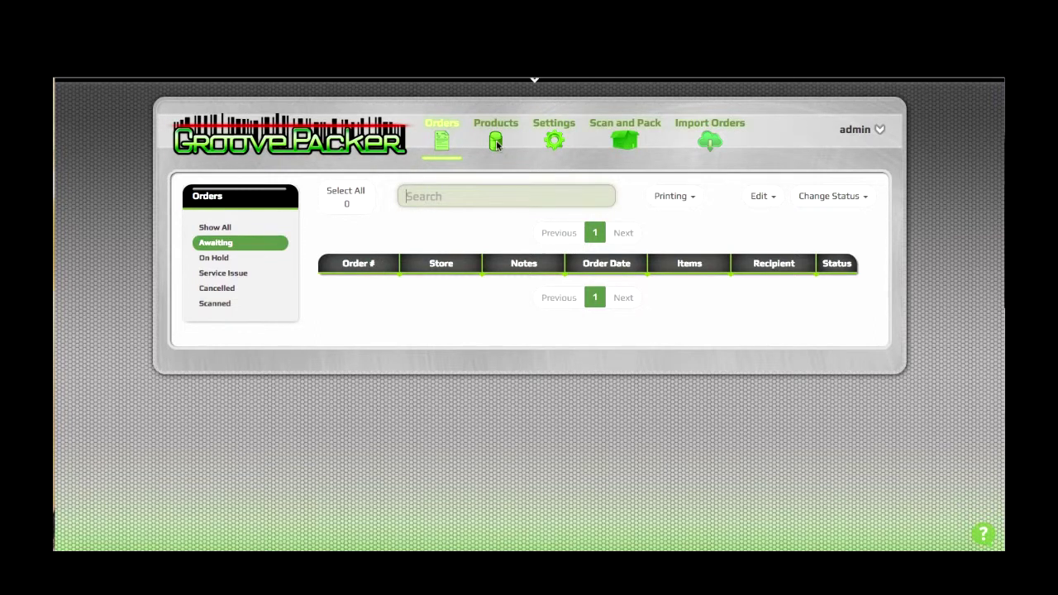
Step: Switch to GroovePacker and delete the existing ProductCSV store from the store settings
{"action": "left_click", "coordinate": [496, 142]}
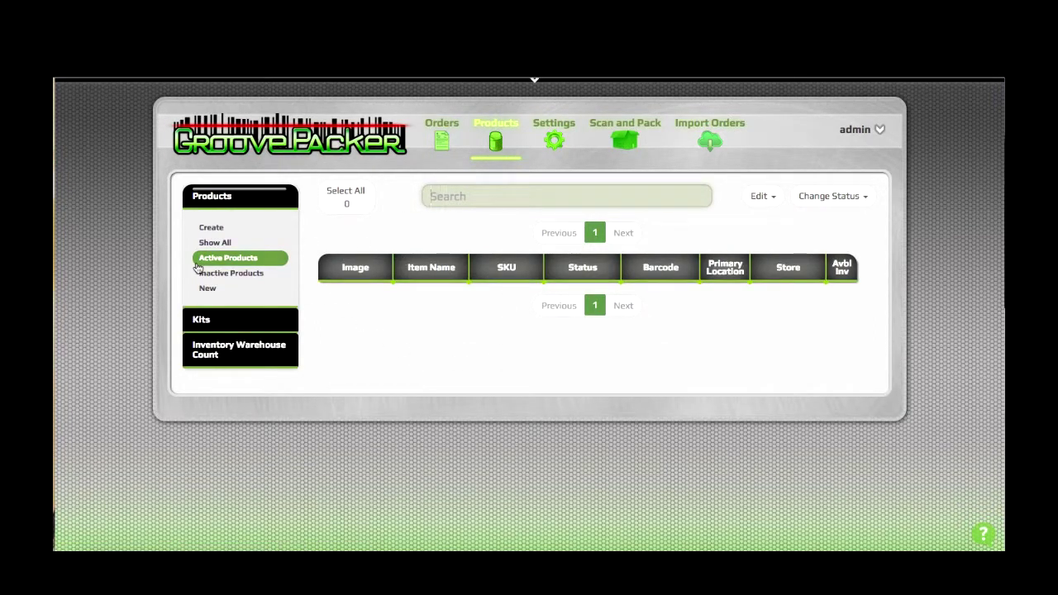
{"action": "left_click", "coordinate": [555, 143]}
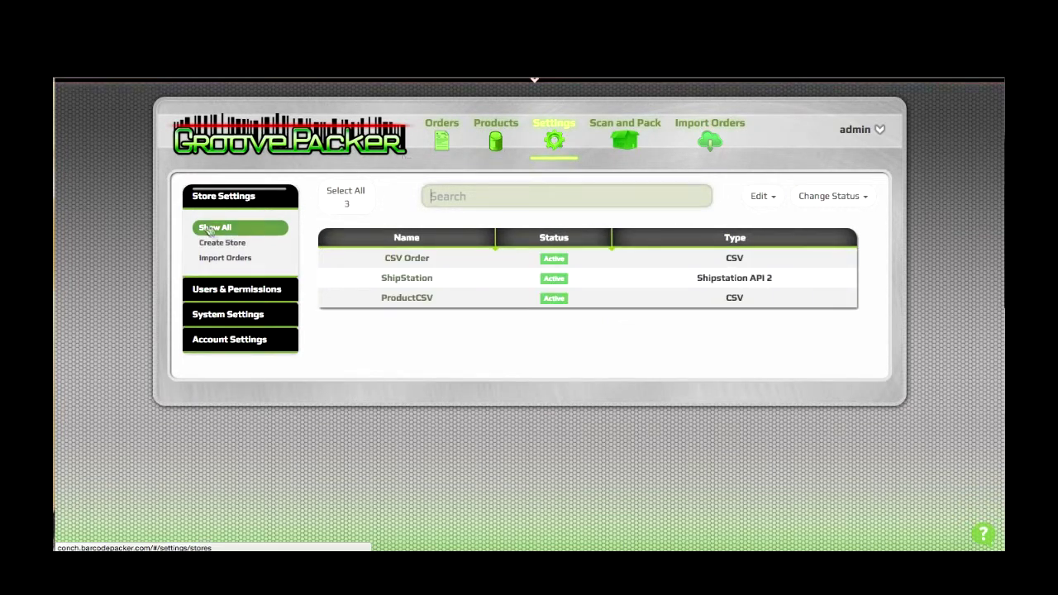
{"action": "left_click", "coordinate": [356, 298]}
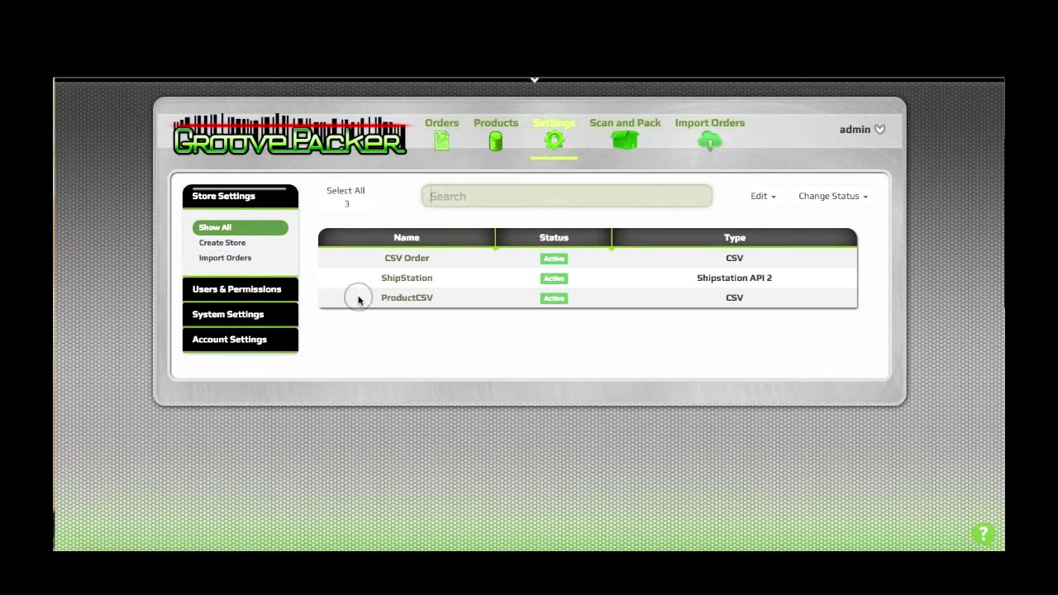
{"action": "left_click", "coordinate": [760, 196]}
{"action": "left_click", "coordinate": [760, 222]}
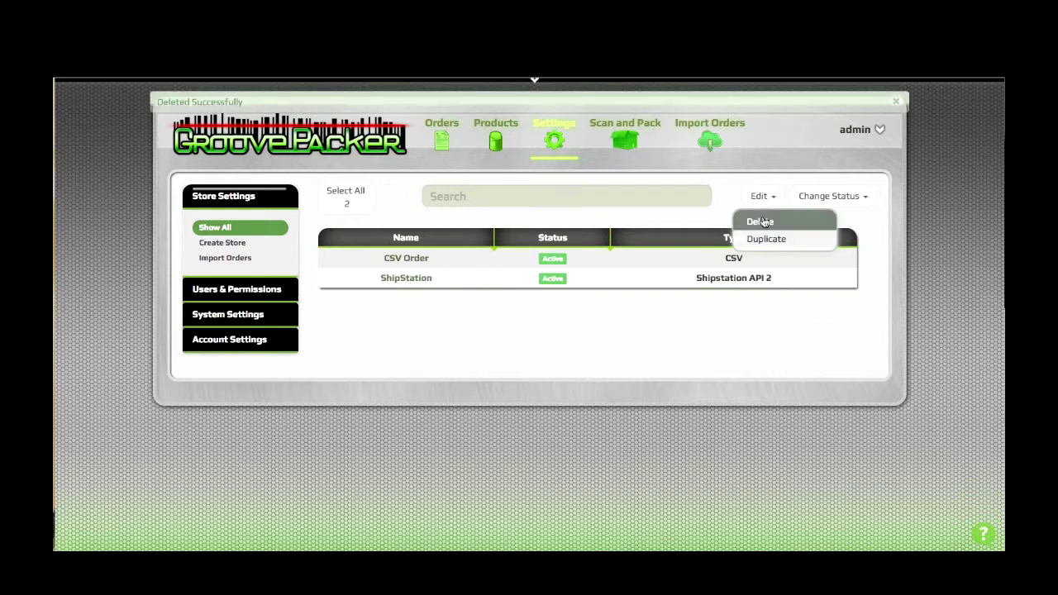
Step: Create a new store named ProductCSV with the store type CSV
{"action": "left_click", "coordinate": [222, 242]}
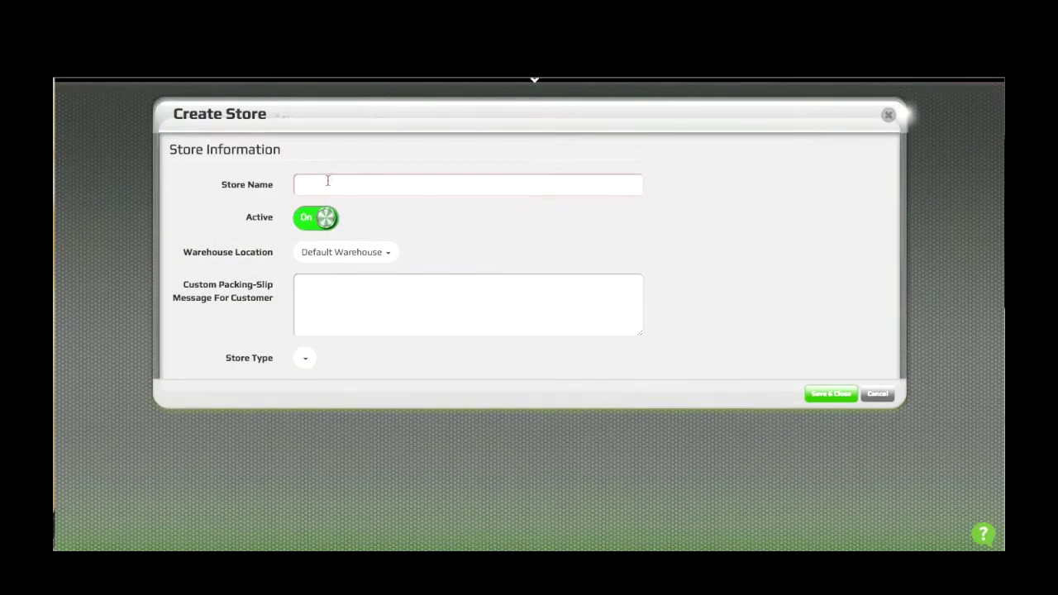
{"action": "left_click", "coordinate": [330, 188]}
{"action": "type", "text": "Pr"}
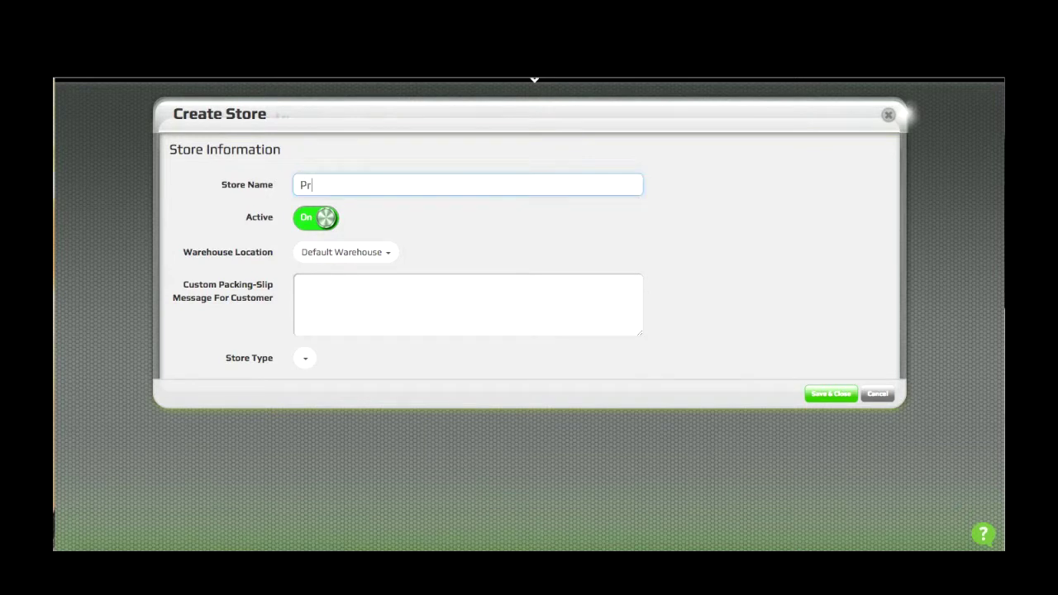
{"action": "type", "text": "oductCSV"}
{"action": "left_click", "coordinate": [305, 360]}
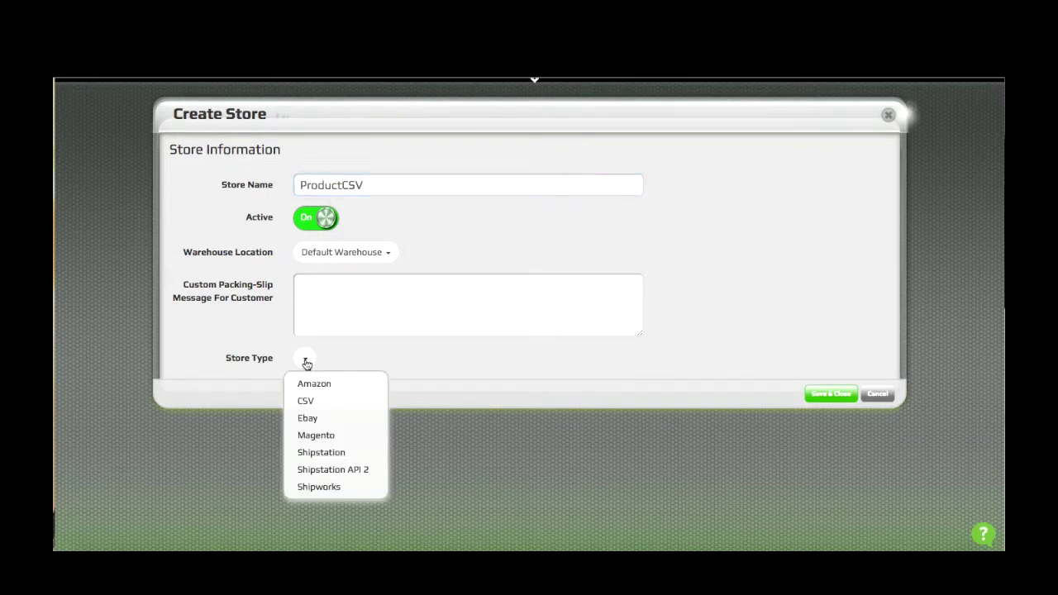
{"action": "left_click", "coordinate": [313, 403]}
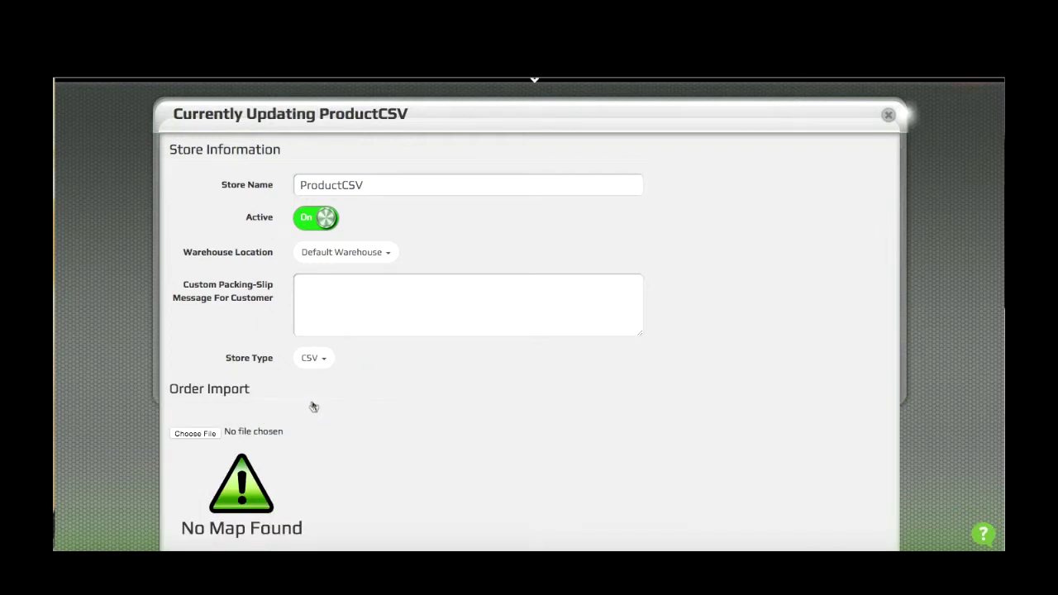
Step: Choose shipstation_product_export.csv as the store's product import file and start the product import
{"action": "scroll", "coordinate": [312, 400], "scroll_direction": "down", "scroll_amount": 5}
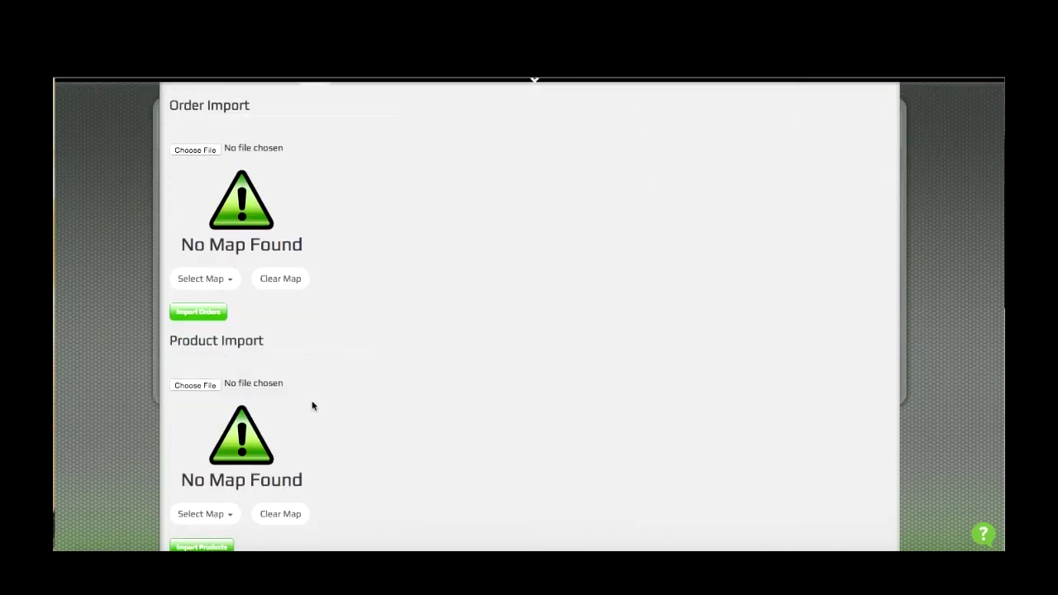
{"action": "left_click", "coordinate": [204, 387]}
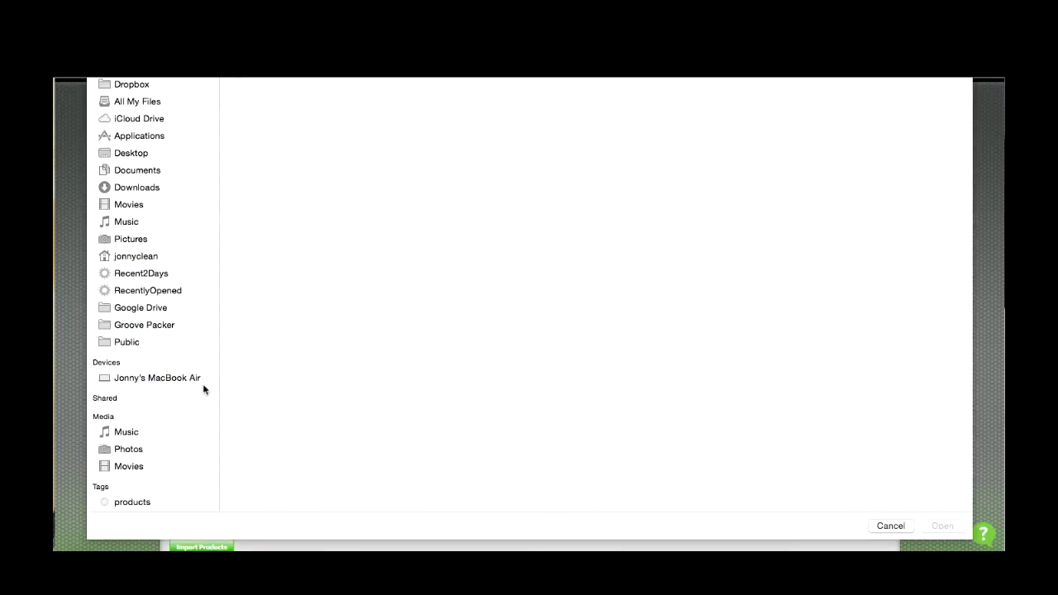
{"action": "left_click", "coordinate": [347, 221]}
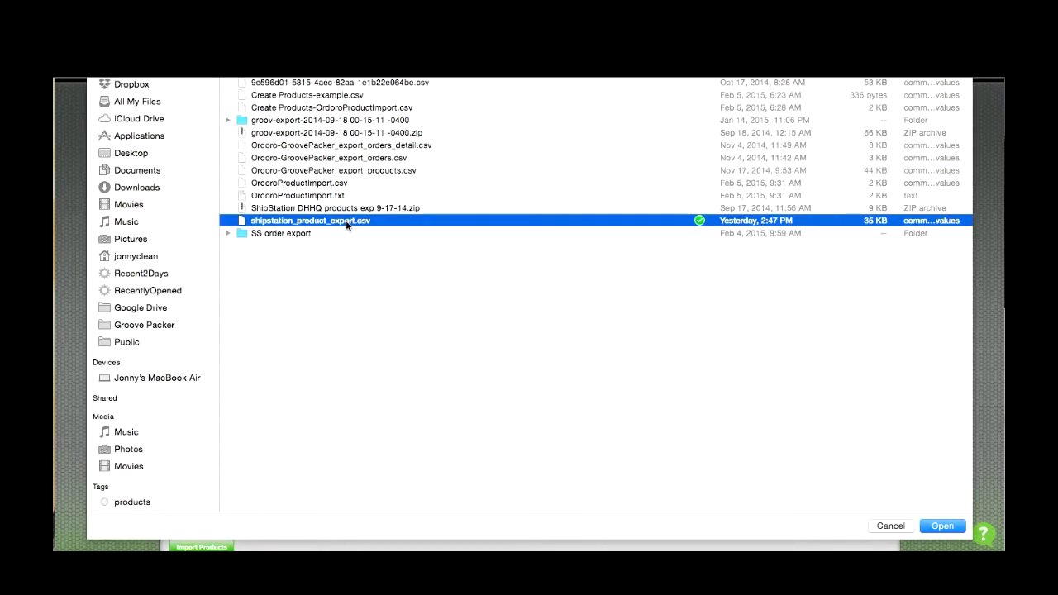
{"action": "left_click", "coordinate": [942, 527]}
{"action": "scroll", "coordinate": [216, 494], "scroll_direction": "down", "scroll_amount": 2}
{"action": "left_click", "coordinate": [216, 492]}
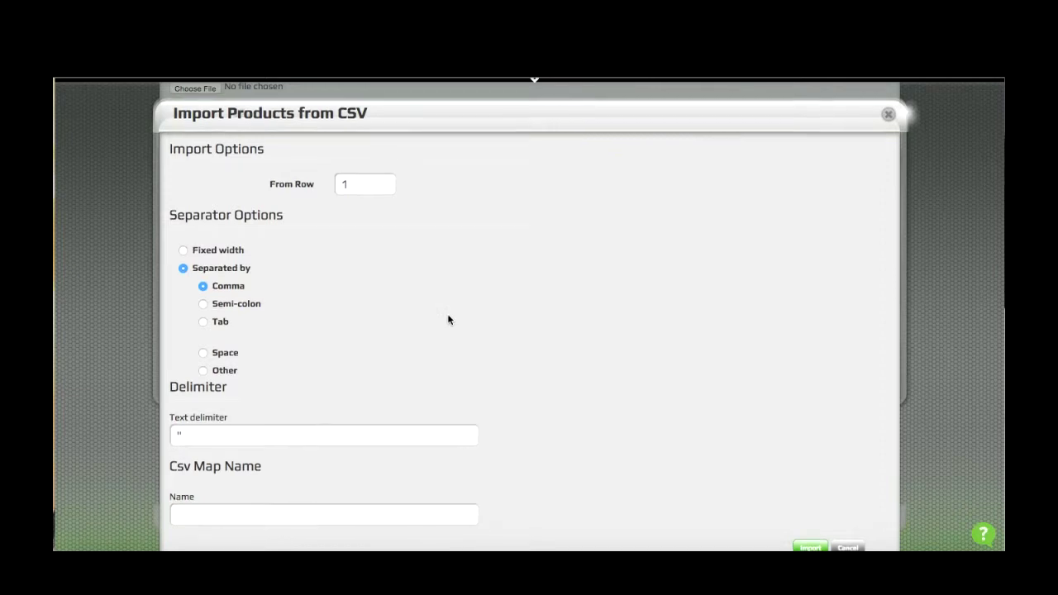
Step: In the import preview, map the SKU column to SKU and the Name column to Product Name
{"action": "scroll", "coordinate": [449, 319], "scroll_direction": "down", "scroll_amount": 1}
{"action": "scroll", "coordinate": [449, 319], "scroll_direction": "down", "scroll_amount": 3}
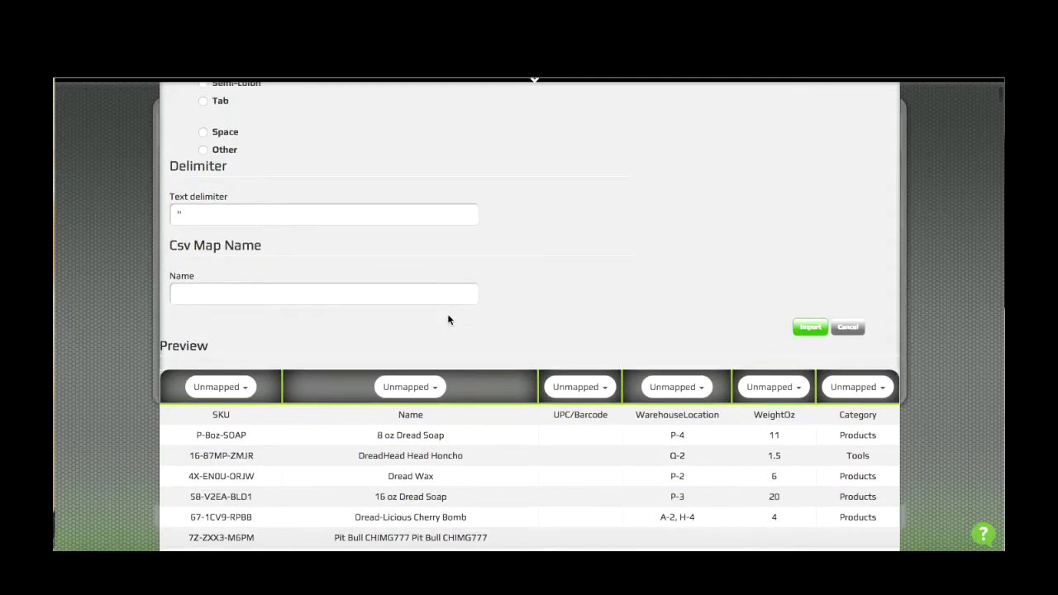
{"action": "scroll", "coordinate": [449, 320], "scroll_direction": "down", "scroll_amount": 1}
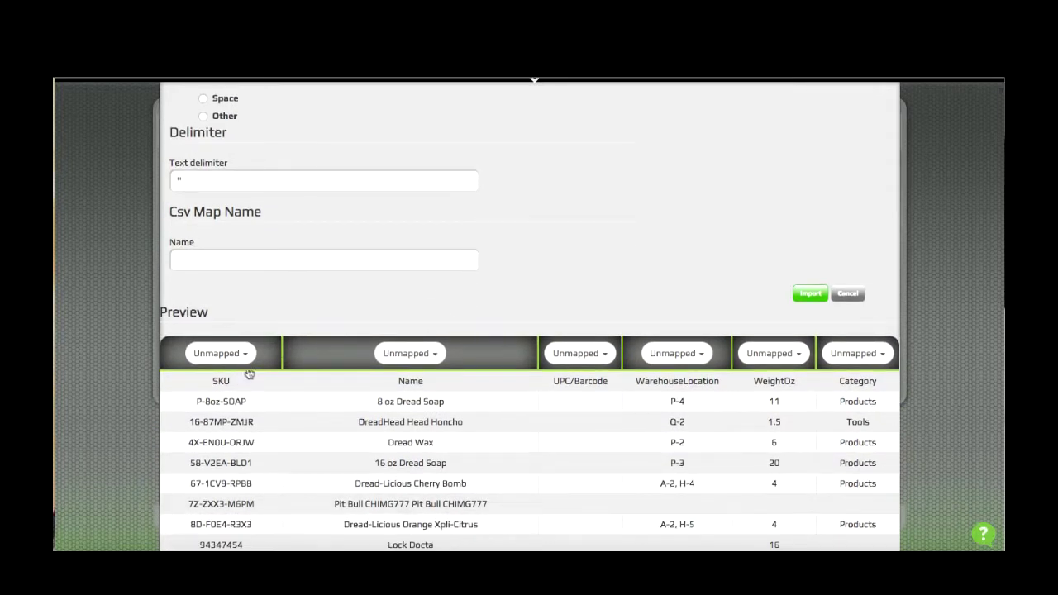
{"action": "left_click", "coordinate": [245, 359]}
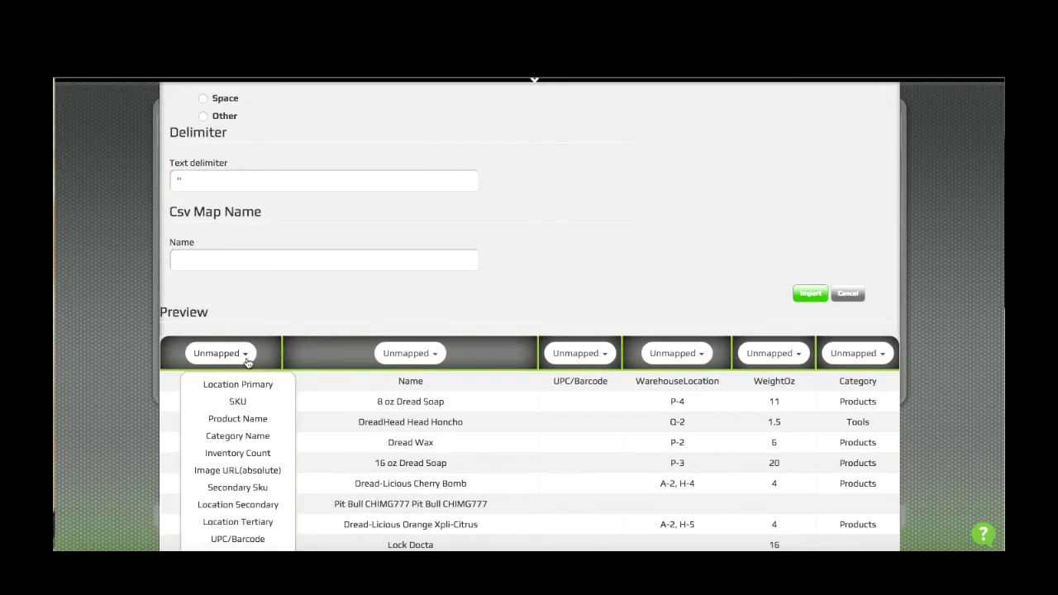
{"action": "left_click", "coordinate": [245, 402]}
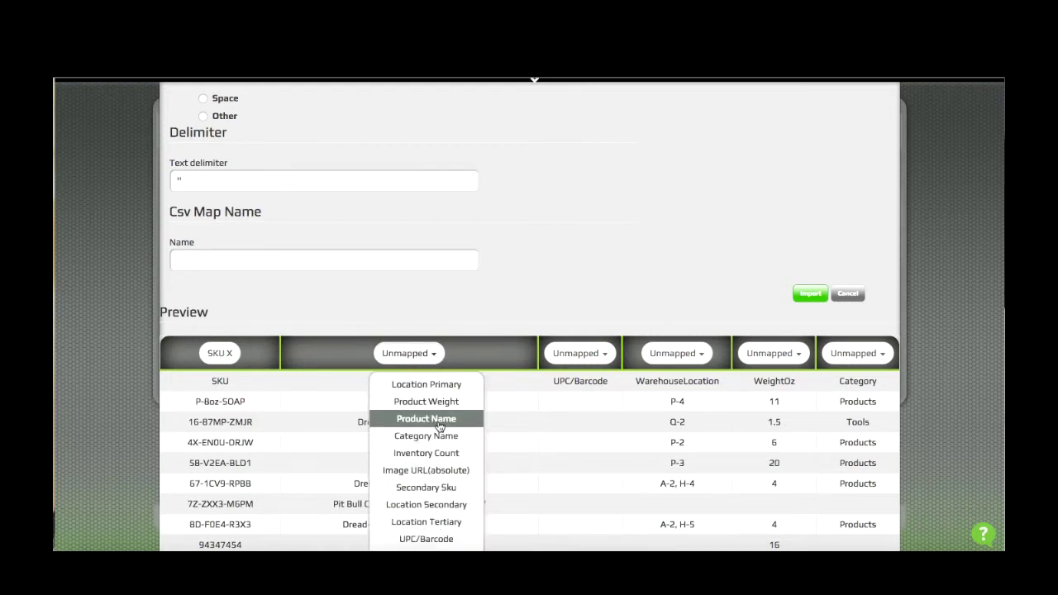
{"action": "left_click", "coordinate": [440, 419]}
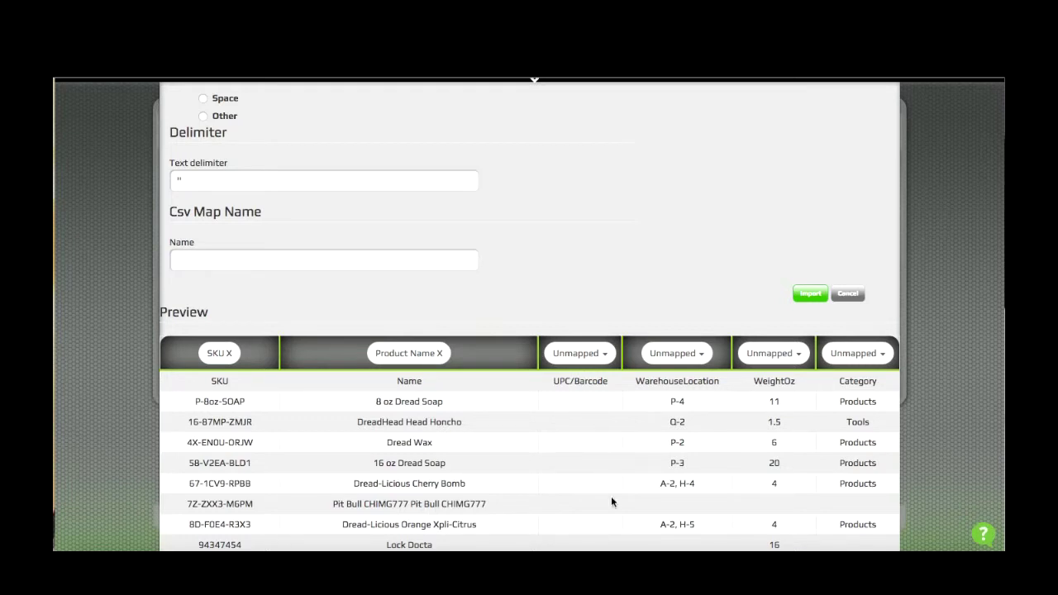
Step: Map the WarehouseLocation column to Location Primary and the WeightOz column to Product Weight
{"action": "left_click", "coordinate": [698, 355]}
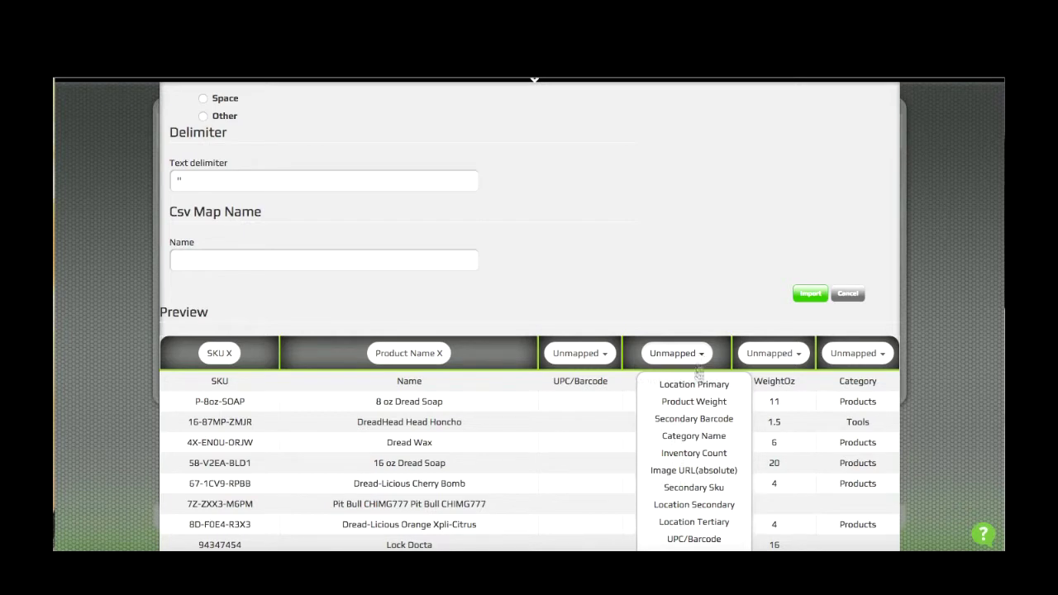
{"action": "left_click", "coordinate": [693, 384]}
{"action": "left_click", "coordinate": [772, 354]}
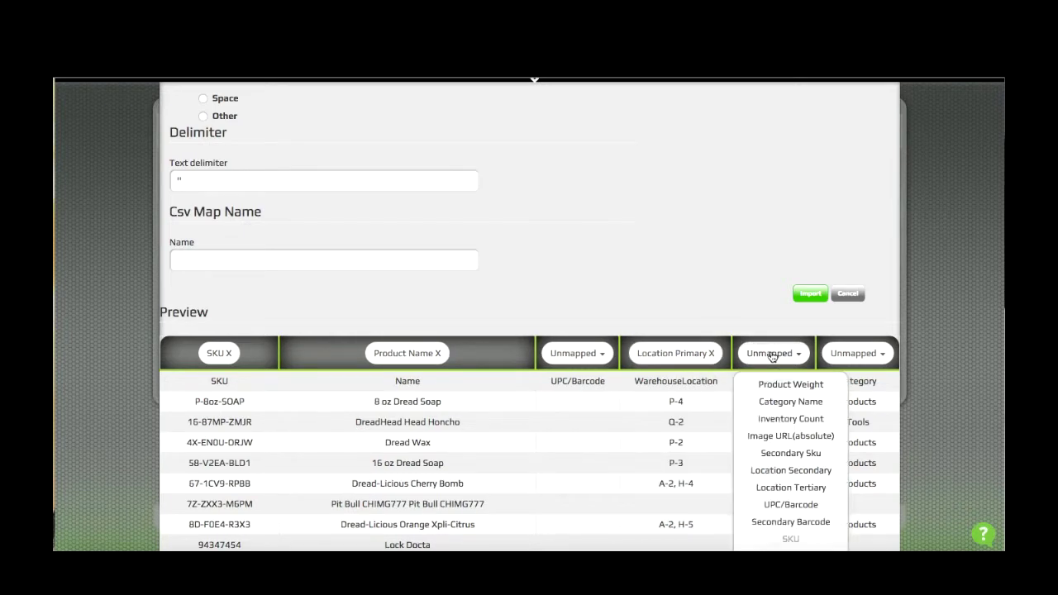
{"action": "left_click", "coordinate": [781, 393]}
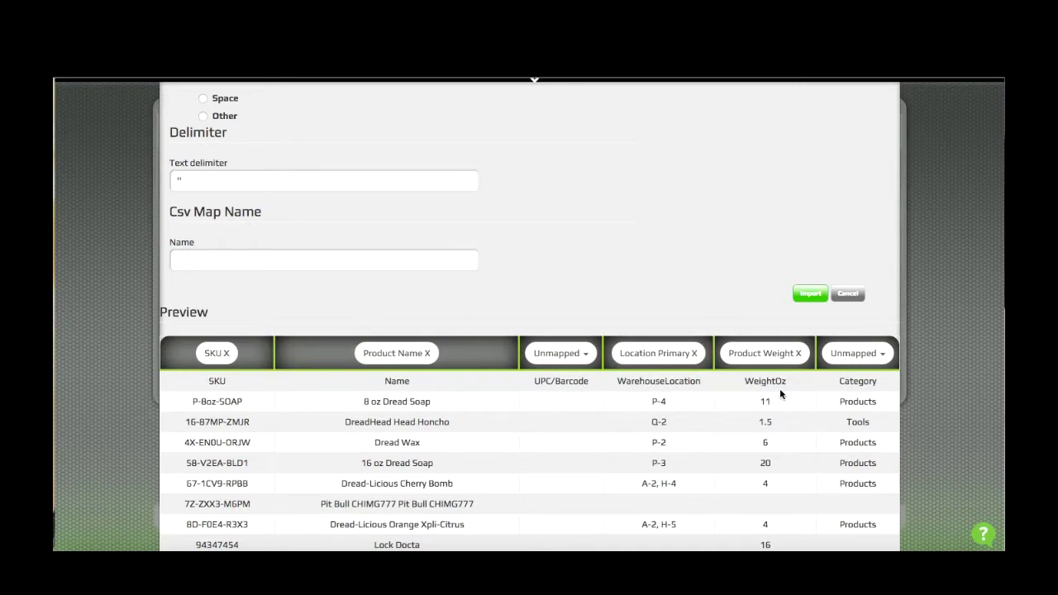
Step: Map the Category column to Category Name and set the import to start from row 2
{"action": "left_click", "coordinate": [864, 356]}
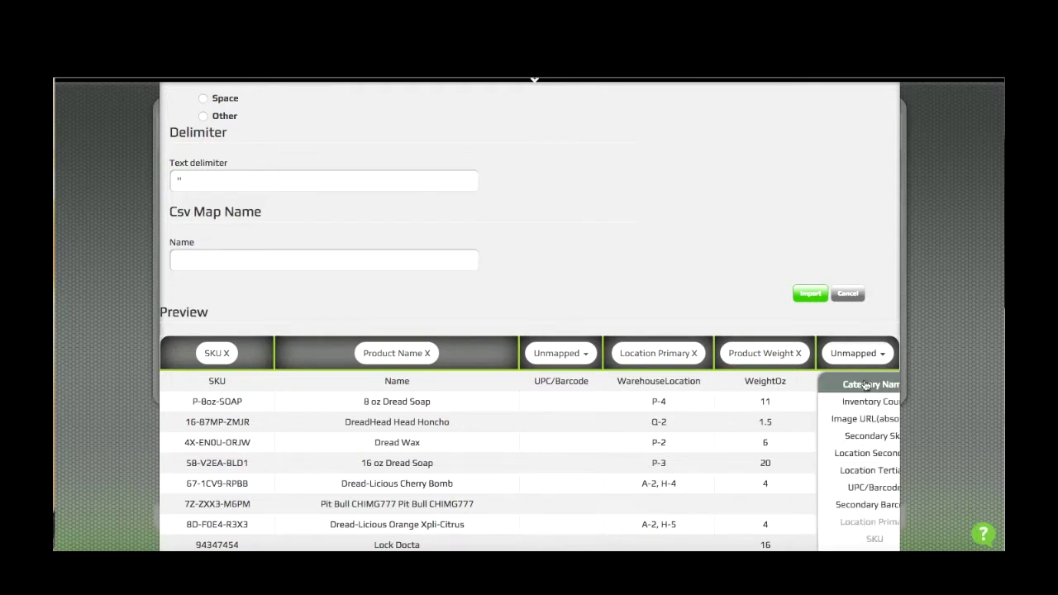
{"action": "left_click", "coordinate": [866, 385]}
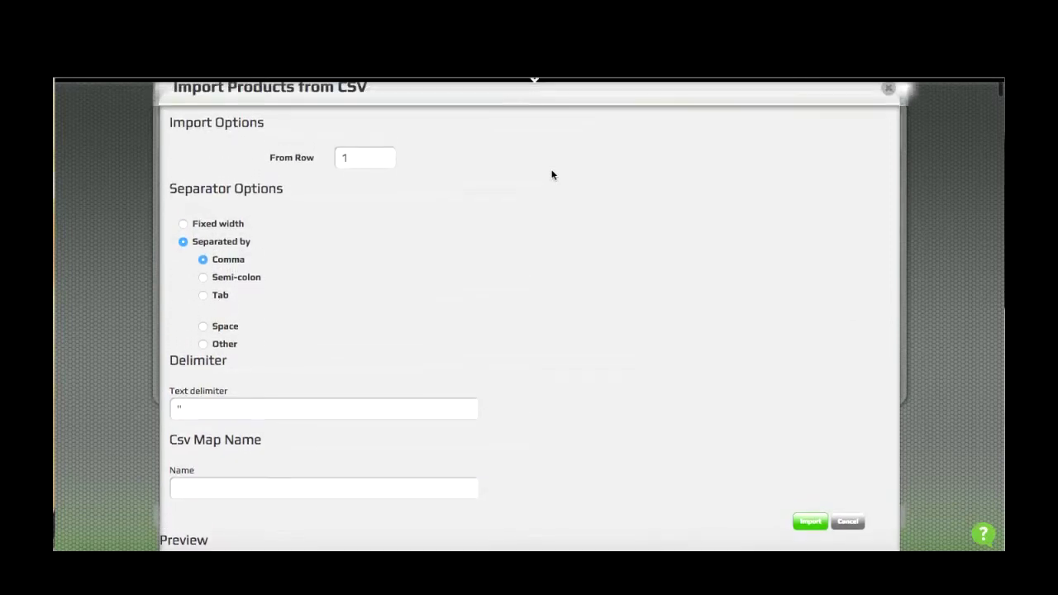
{"action": "left_click", "coordinate": [385, 155]}
{"action": "scroll", "coordinate": [537, 310], "scroll_direction": "down", "scroll_amount": 2}
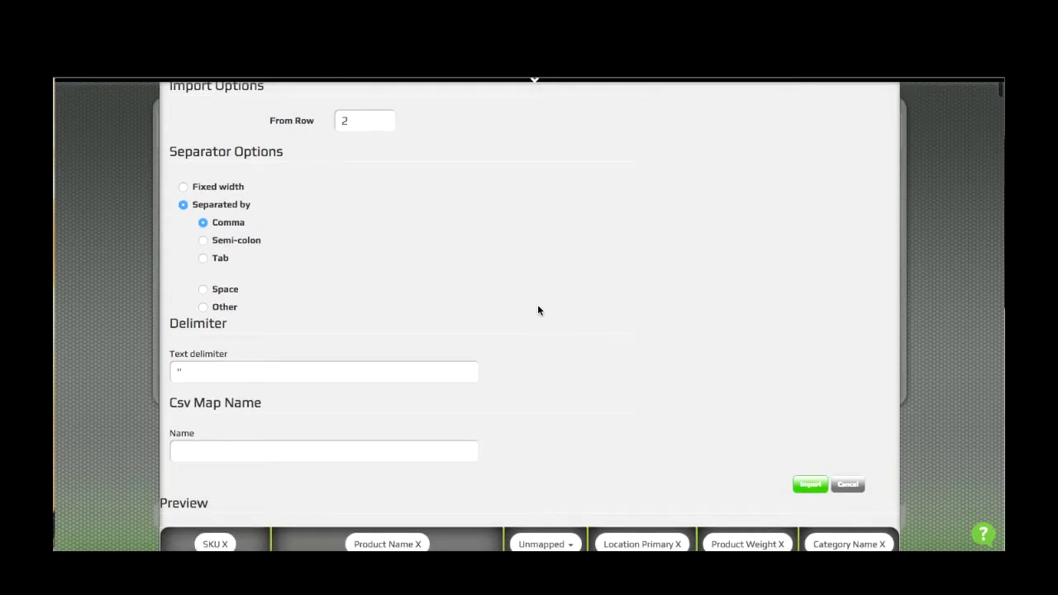
Step: Name the CSV map FirstProductImport and run the product import
{"action": "scroll", "coordinate": [537, 310], "scroll_direction": "down", "scroll_amount": 3}
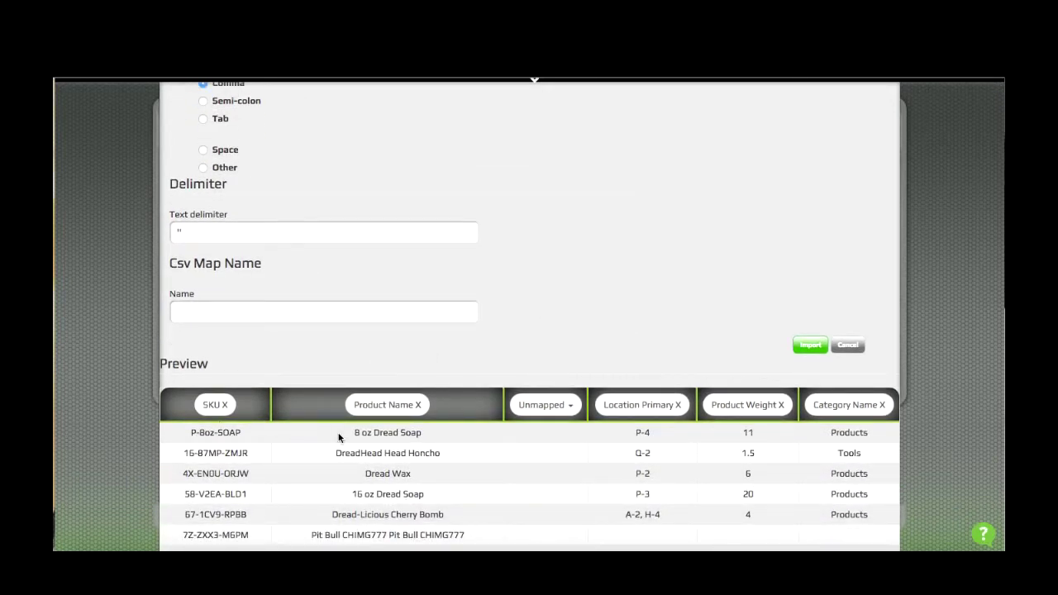
{"action": "left_click", "coordinate": [338, 308]}
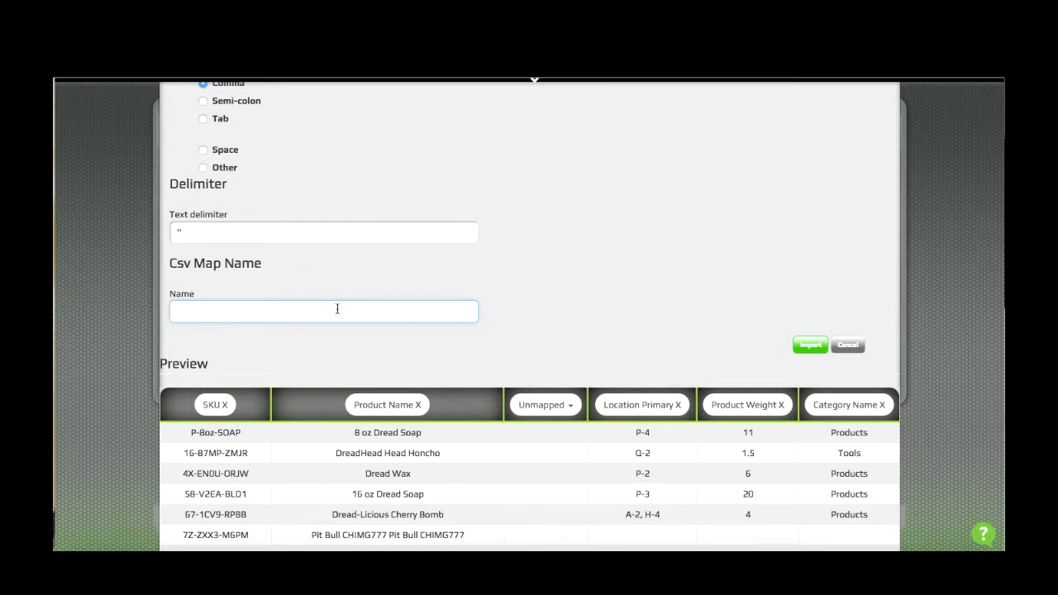
{"action": "type", "text": "FirstProductImport"}
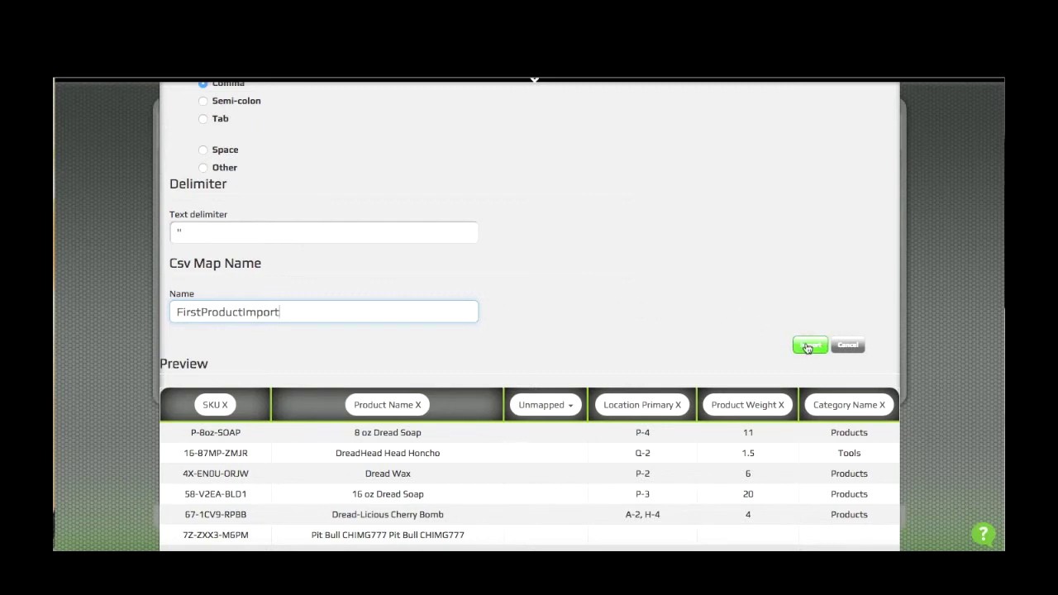
{"action": "left_click", "coordinate": [808, 346]}
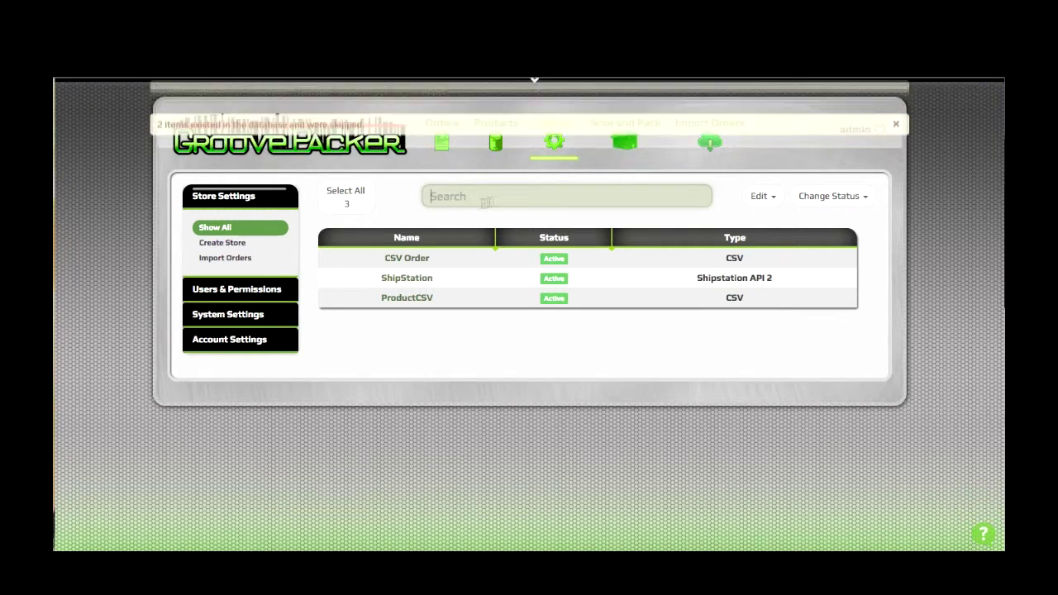
Step: Open the list of products with New status and look over the imported entries
{"action": "left_click", "coordinate": [493, 146]}
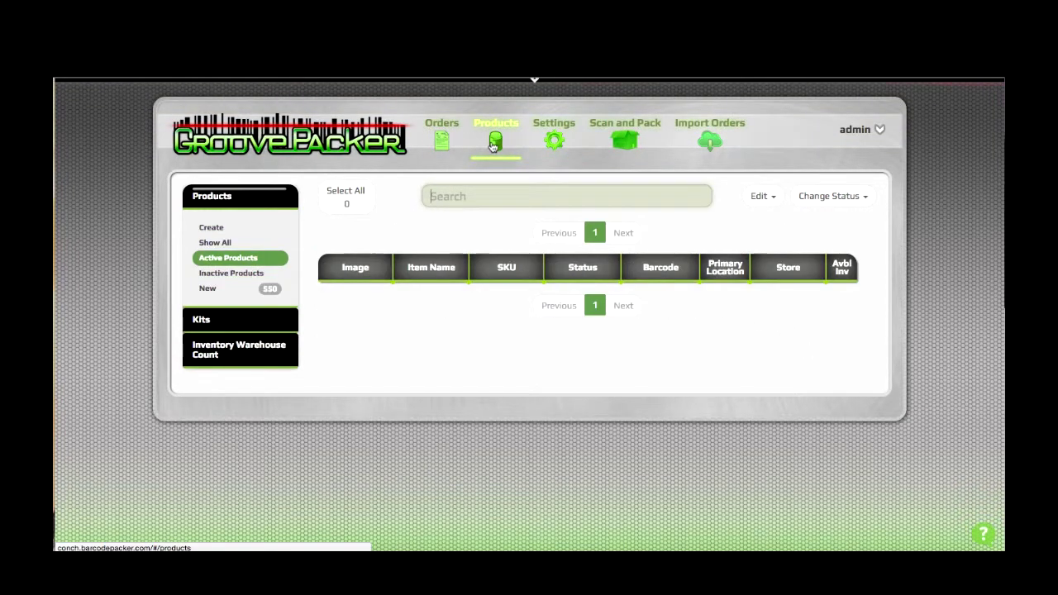
{"action": "left_click", "coordinate": [209, 291]}
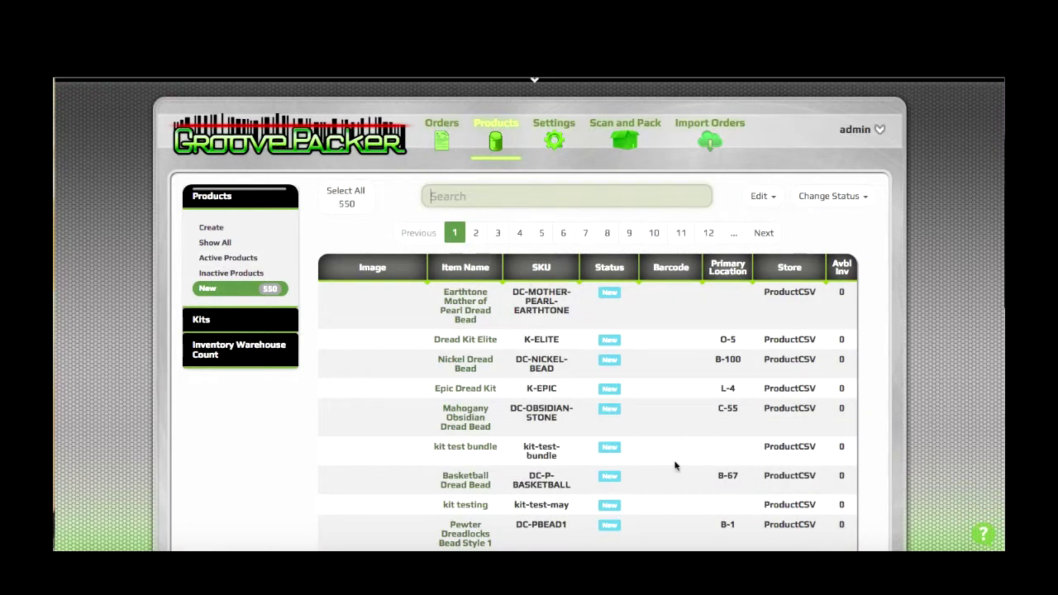
{"action": "scroll", "coordinate": [447, 328], "scroll_direction": "down", "scroll_amount": 1}
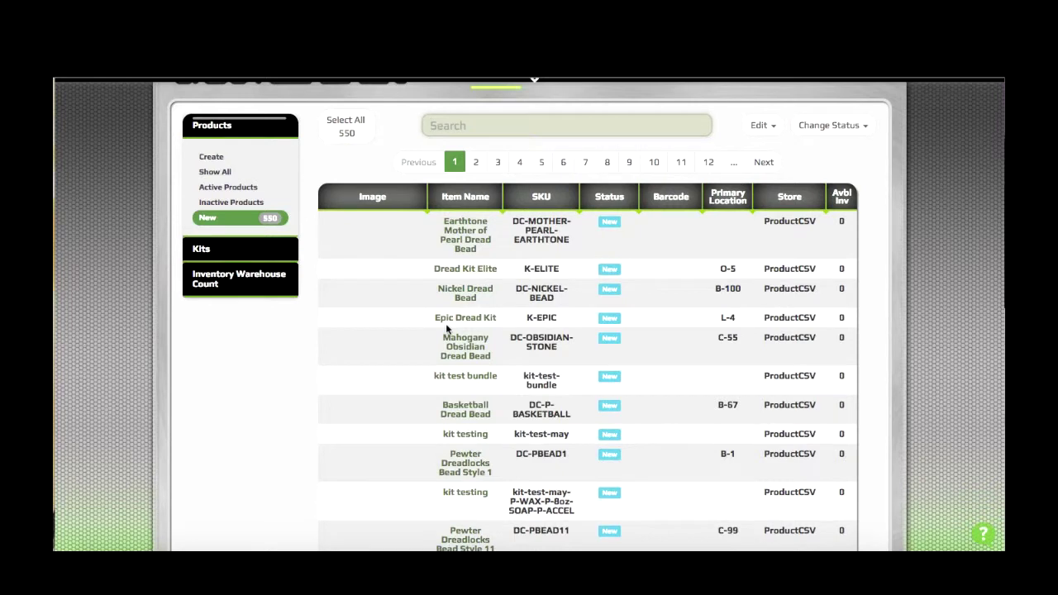
{"action": "scroll", "coordinate": [446, 323], "scroll_direction": "up", "scroll_amount": 1}
Step: Select all new products and generate their barcodes from the SKU
{"action": "left_click", "coordinate": [347, 196]}
{"action": "left_click", "coordinate": [346, 223]}
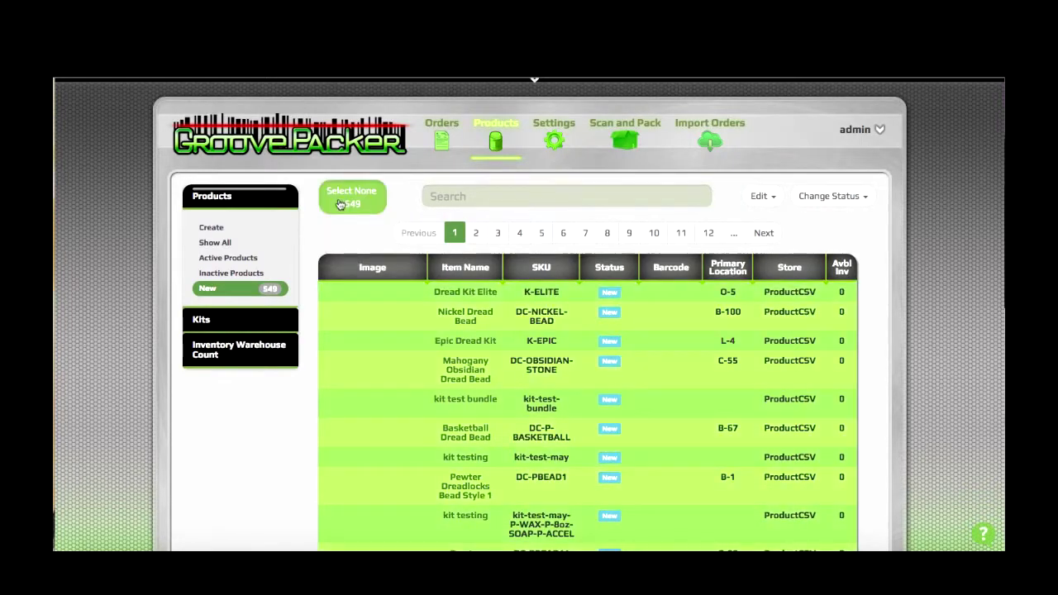
{"action": "left_click", "coordinate": [774, 195]}
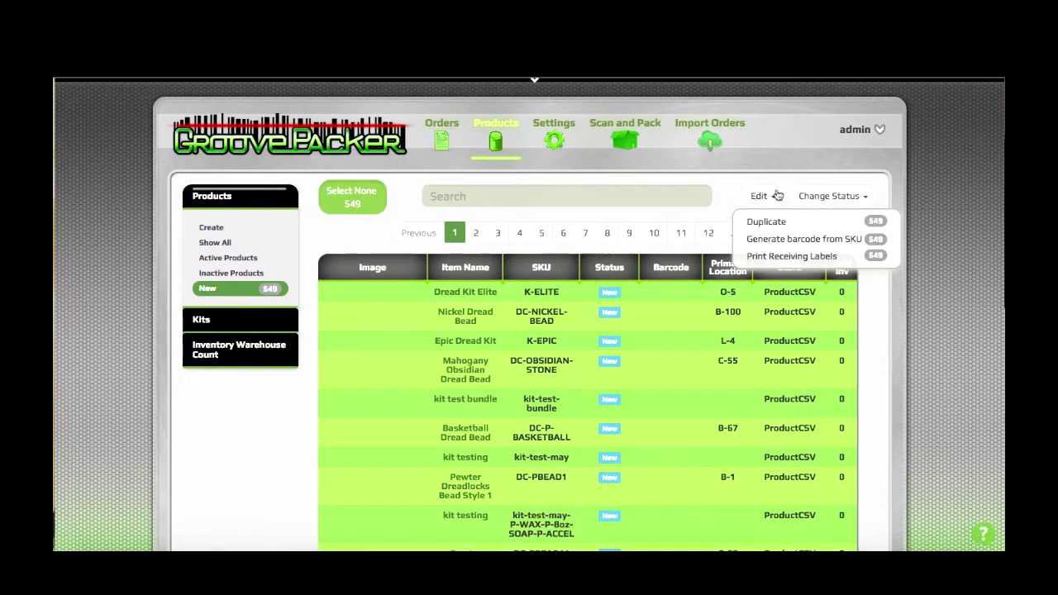
{"action": "left_click", "coordinate": [768, 240]}
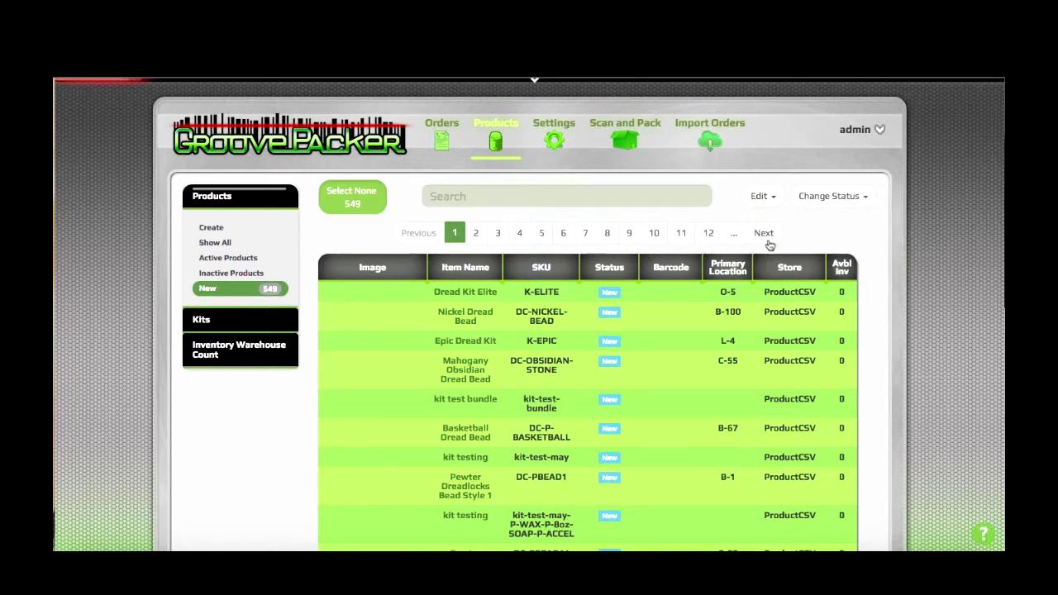
Step: Set the barcode of the Earthtone Mother of Pearl Dread Bead to 2345234
{"action": "scroll", "coordinate": [662, 223], "scroll_direction": "down", "scroll_amount": 1}
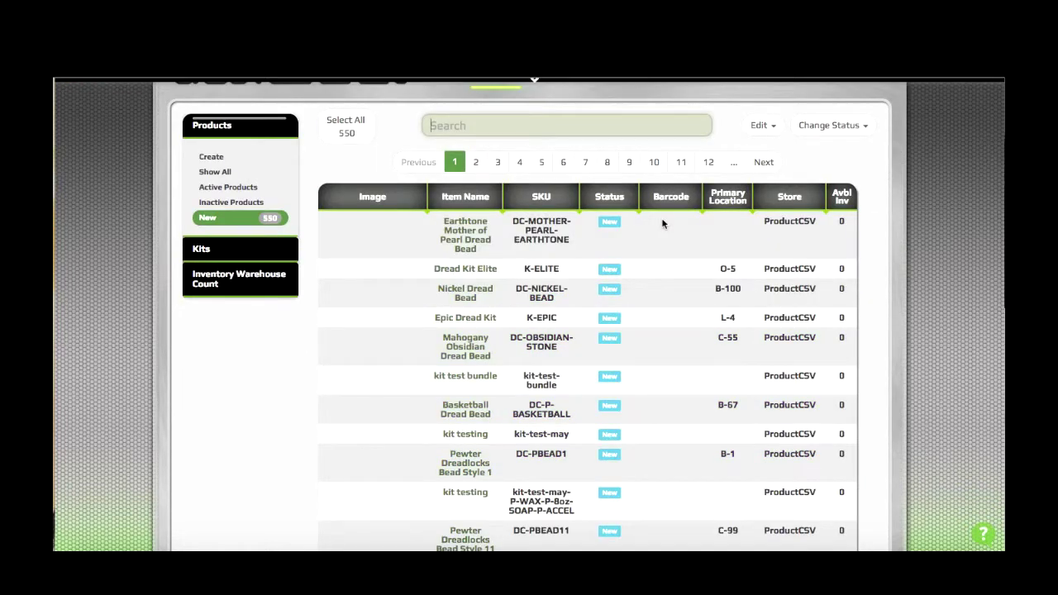
{"action": "left_click", "coordinate": [662, 221]}
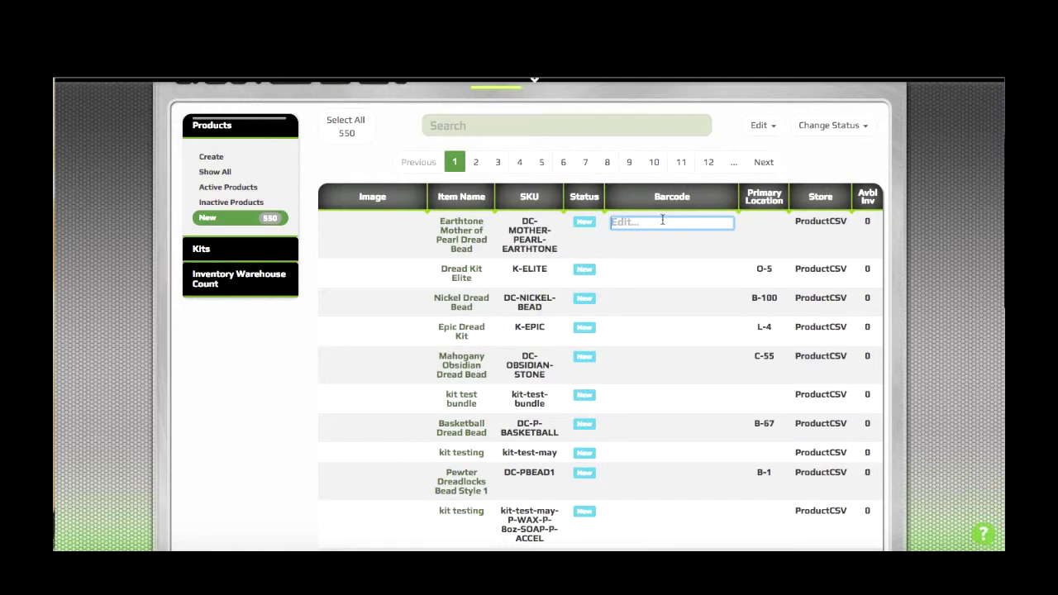
{"action": "type", "text": "2345234"}
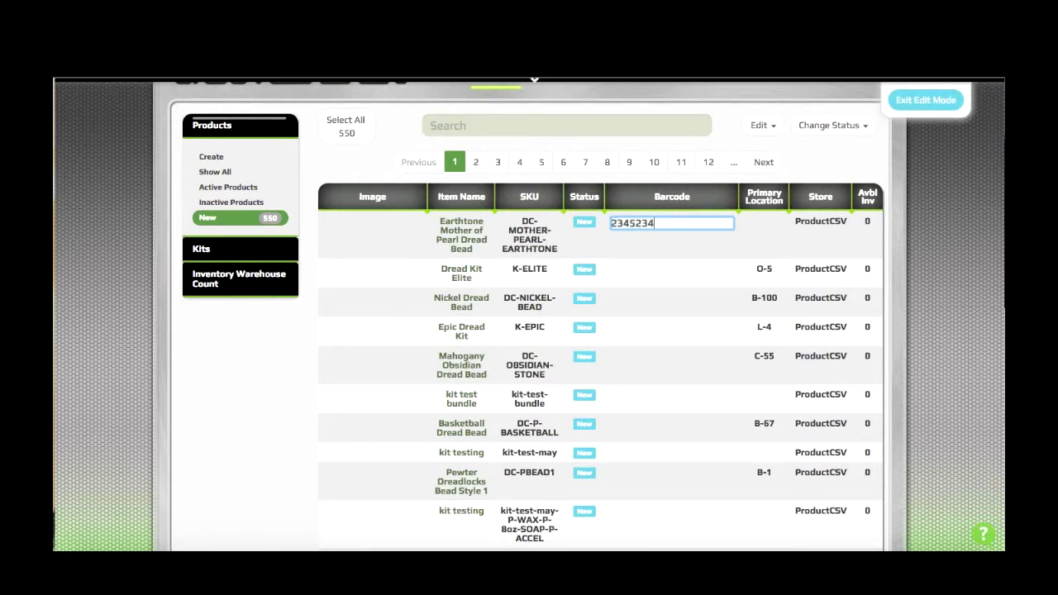
{"action": "key", "text": "Return"}
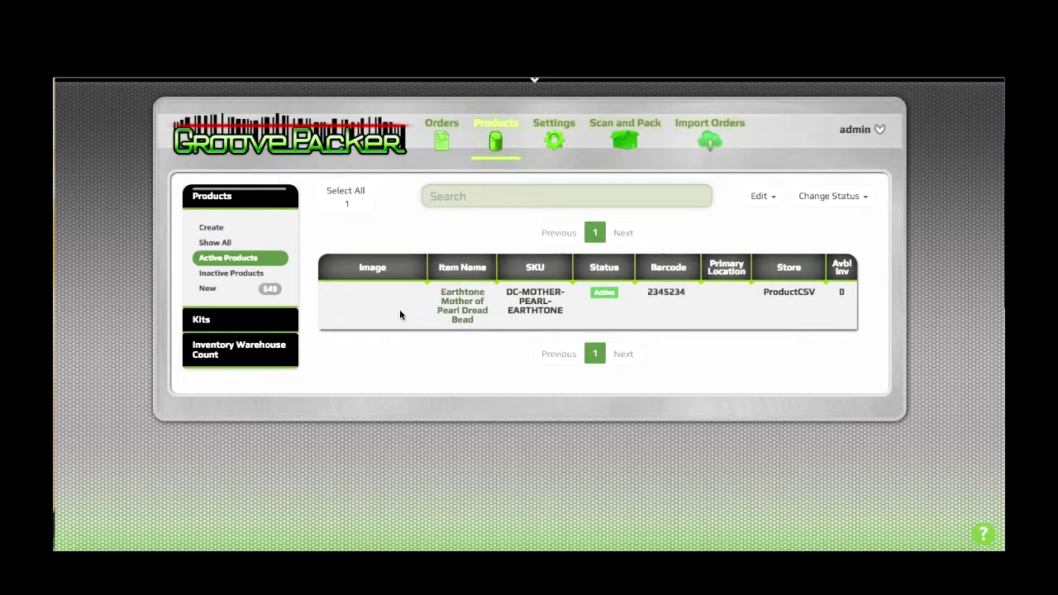